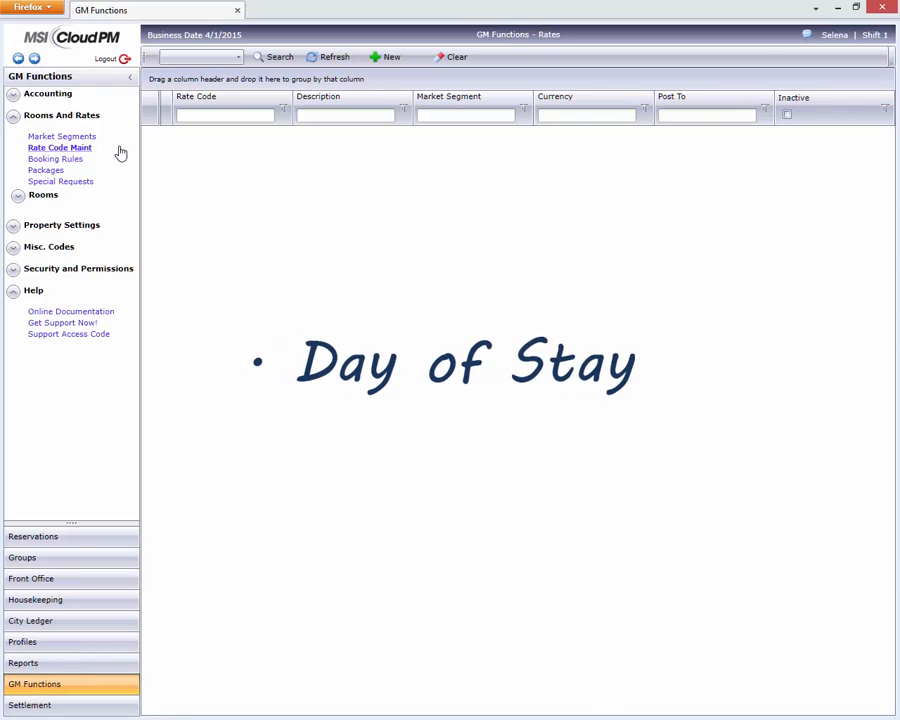
Find the BOGO rate code, open its rates for viewing and select the rate season starting 1/1/2014.
left_click(241, 115)
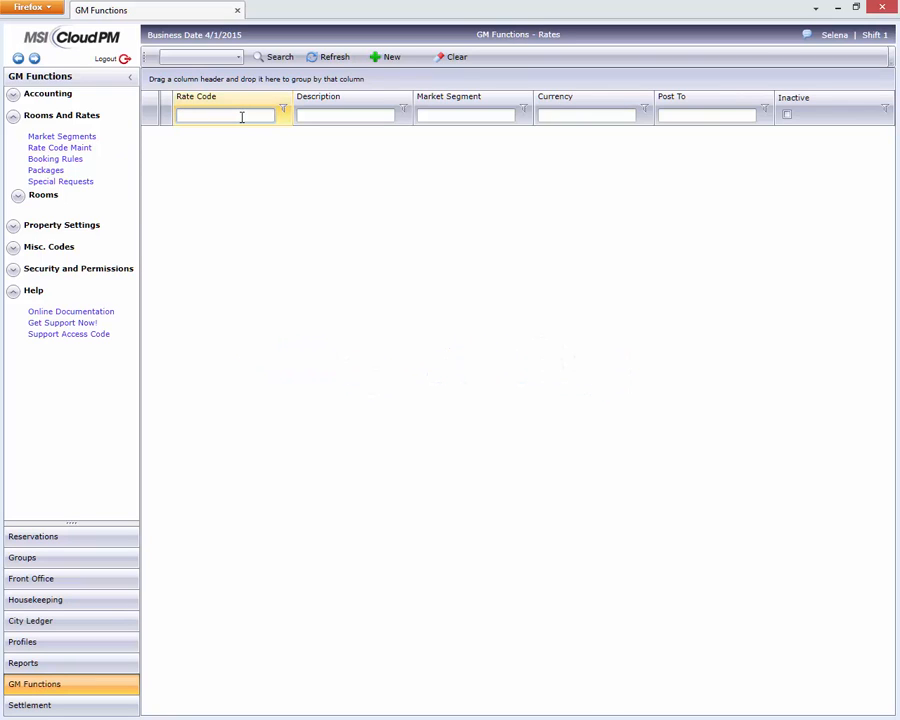
type("bogo")
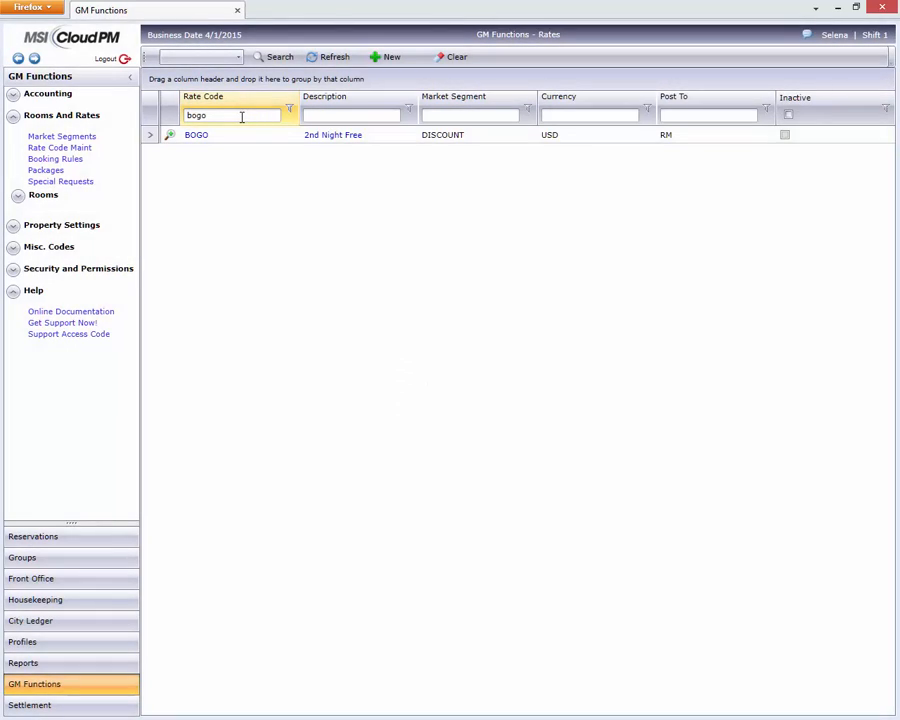
double_click(260, 136)
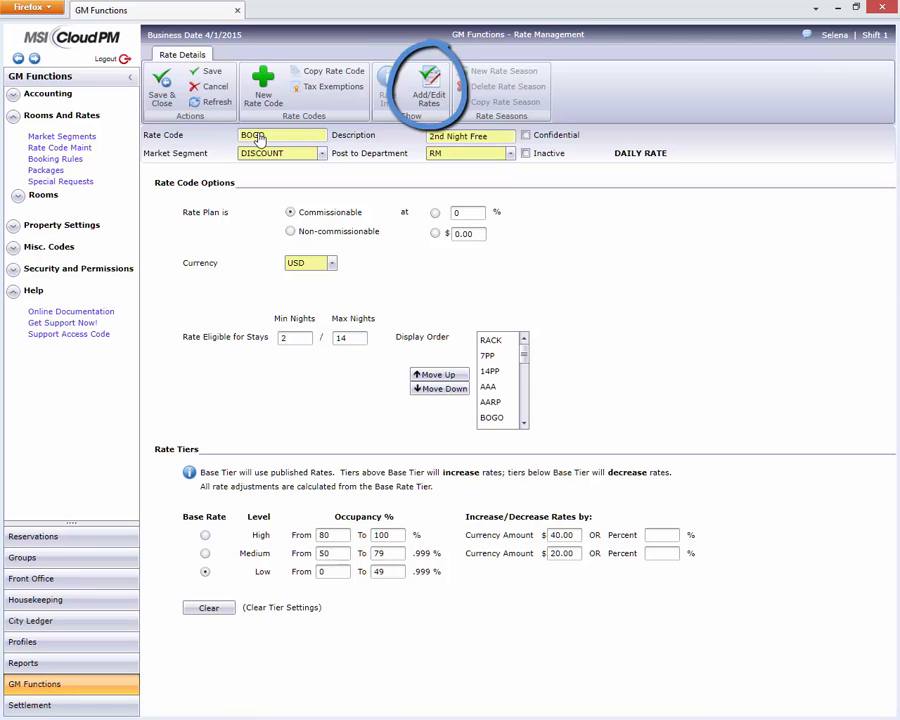
left_click(428, 97)
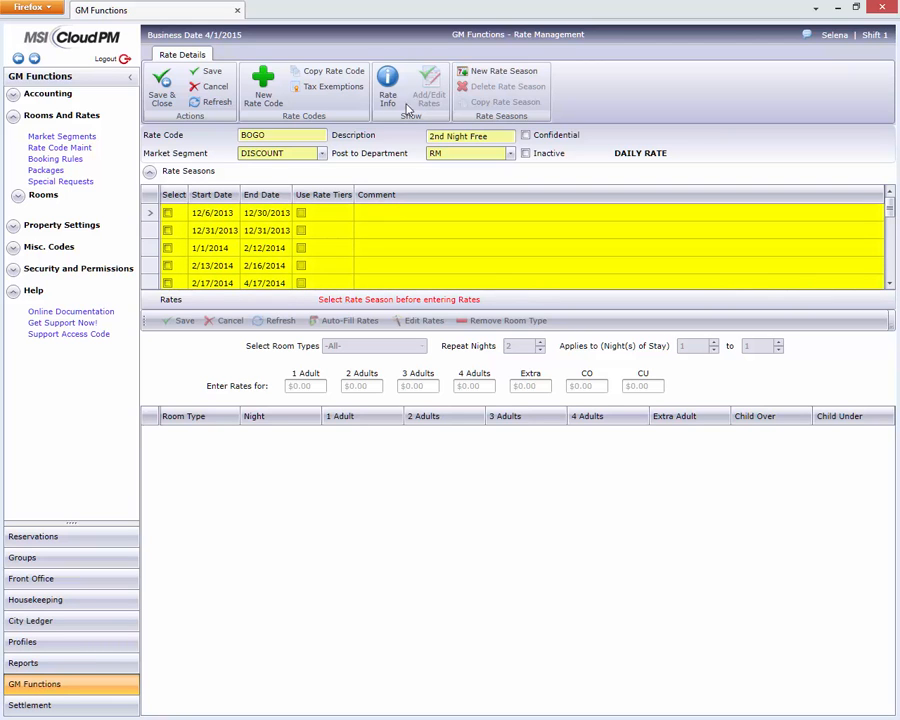
left_click(168, 248)
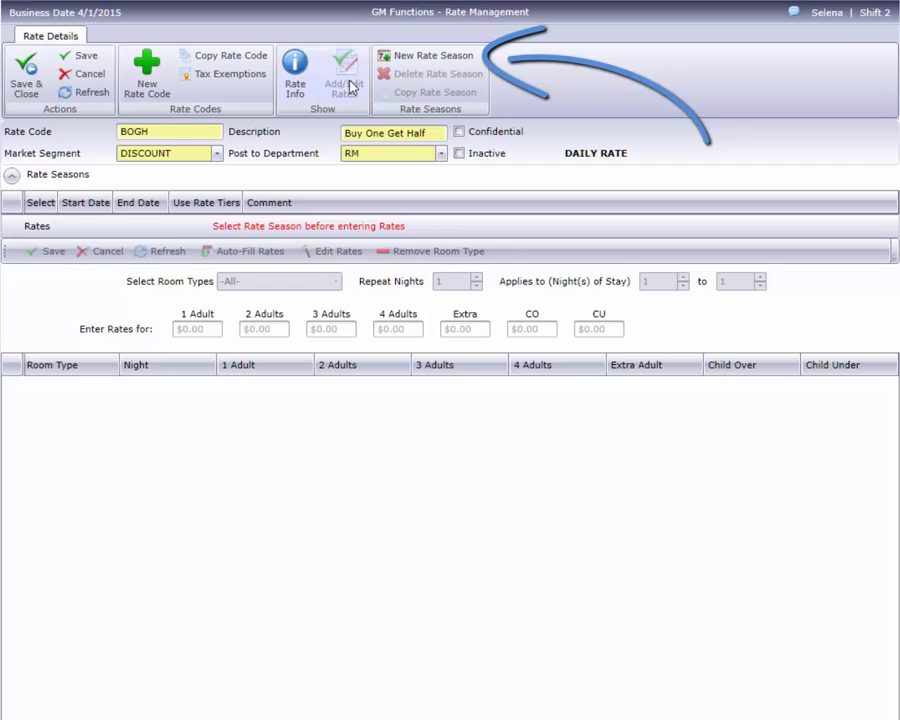
Add a rate season to the BOGH rate code ending 5/16/2015, with rate tiers off and no comment, and save it.
left_click(409, 57)
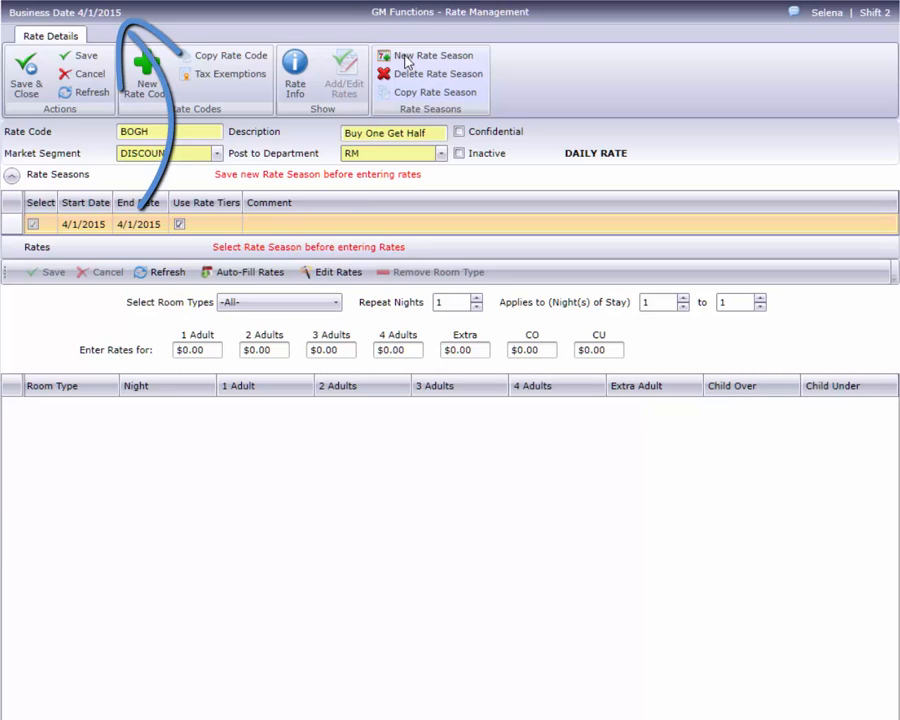
left_click(124, 224)
type("4/16/15")
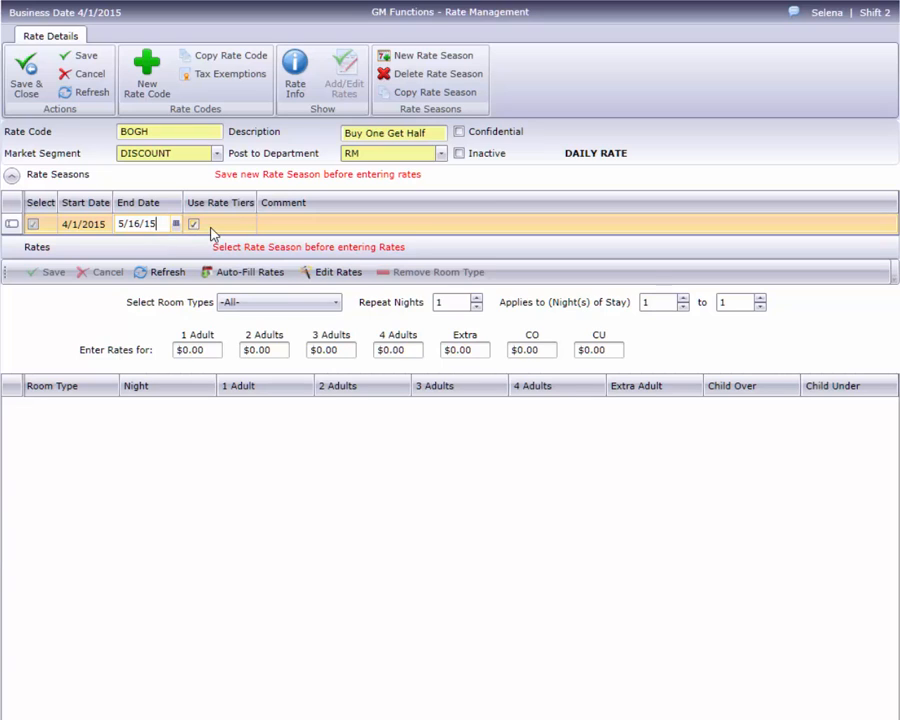
left_click(210, 229)
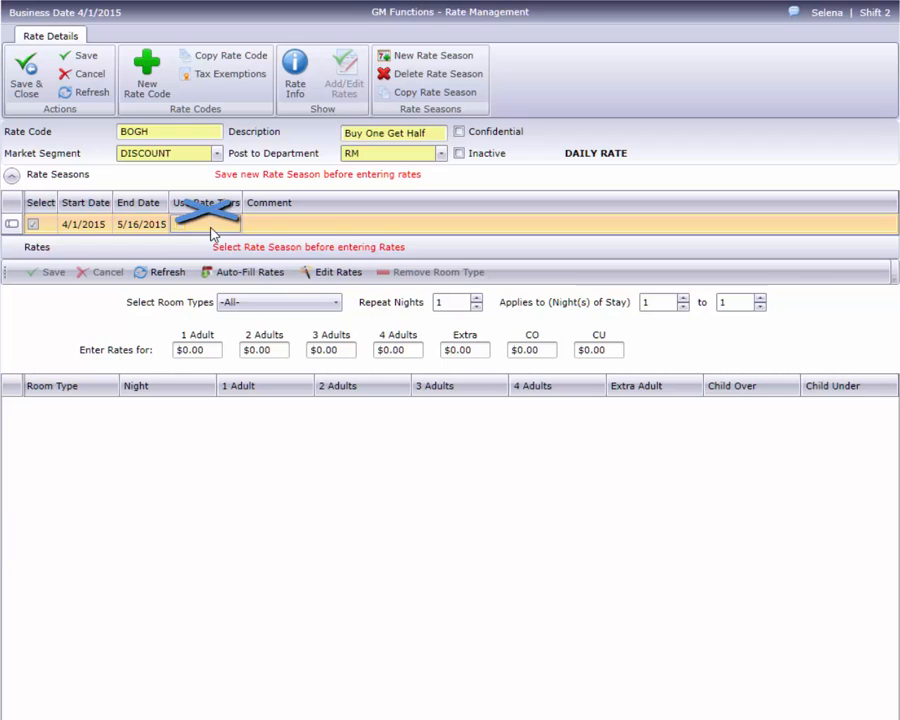
left_click(265, 231)
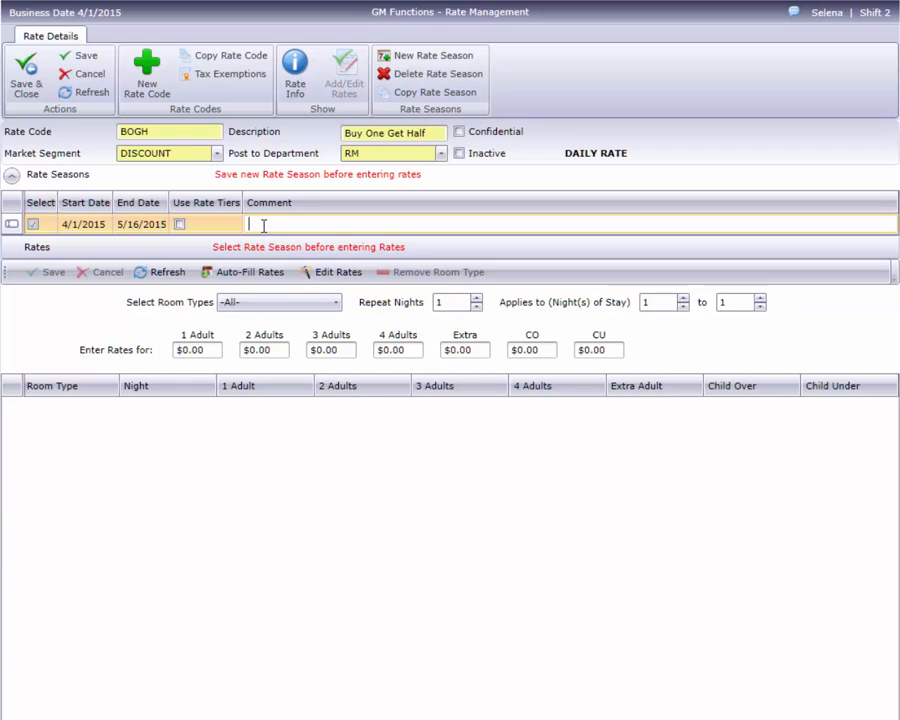
left_click(84, 60)
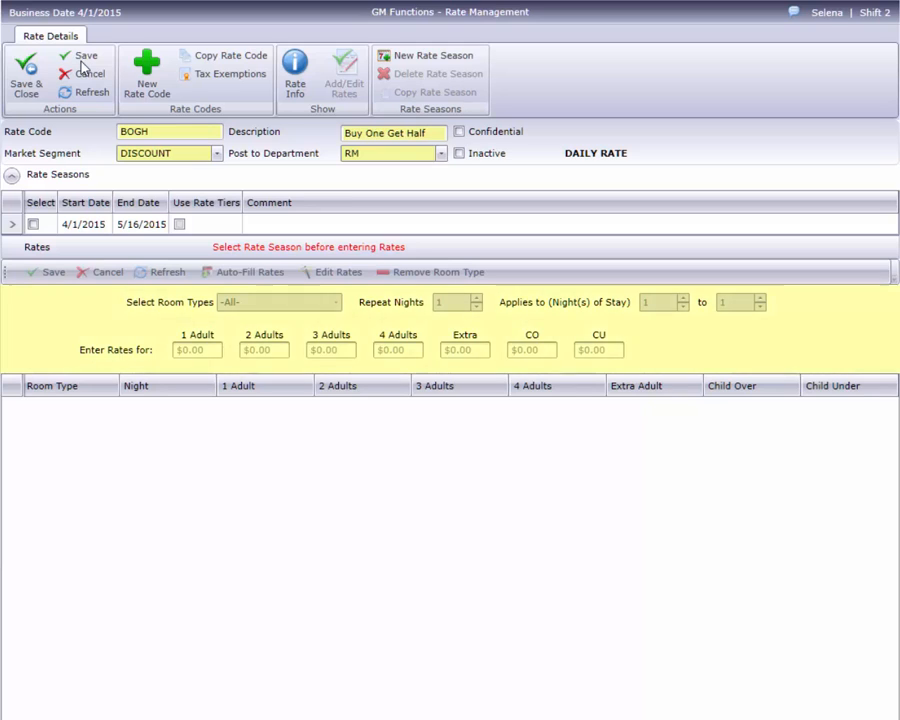
Start editing rates for the 4/1/2015 to 5/16/2015 season and limit the room types to King and Queen.
left_click(33, 225)
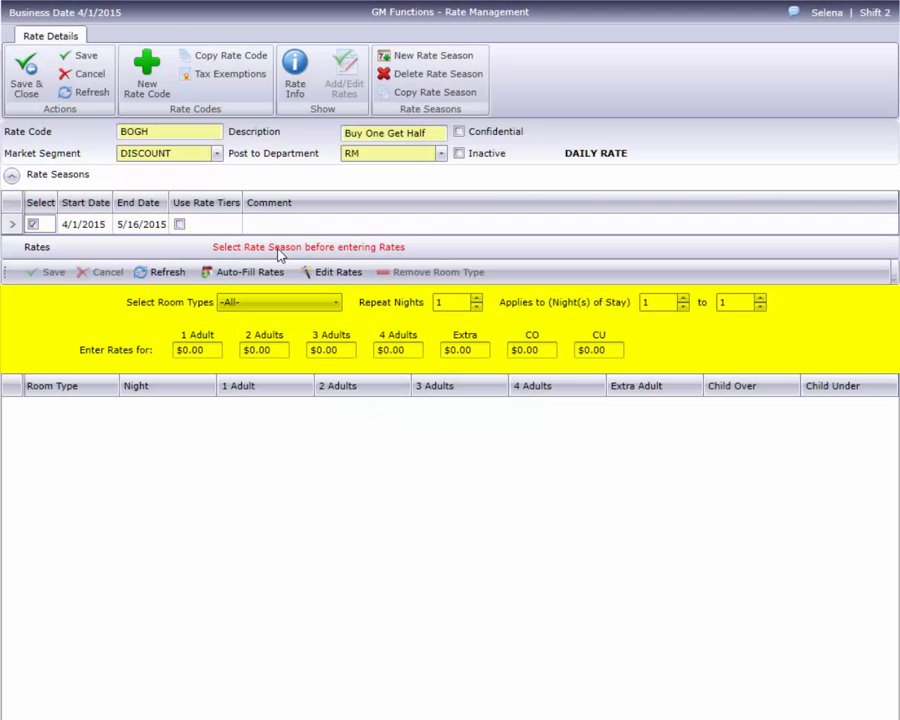
left_click(327, 273)
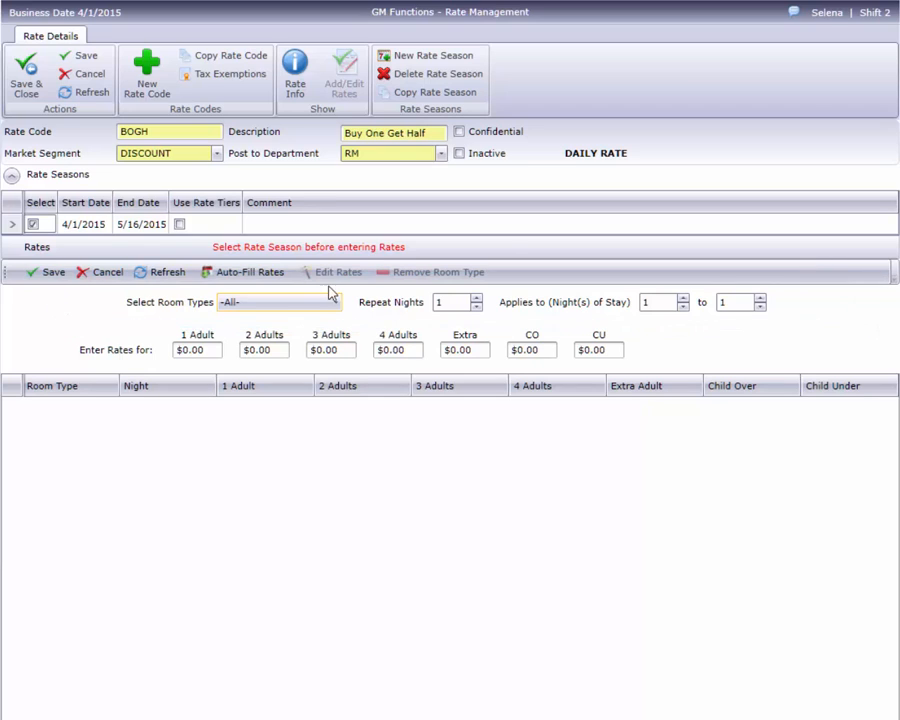
left_click(334, 303)
left_click(244, 326)
left_click(228, 344)
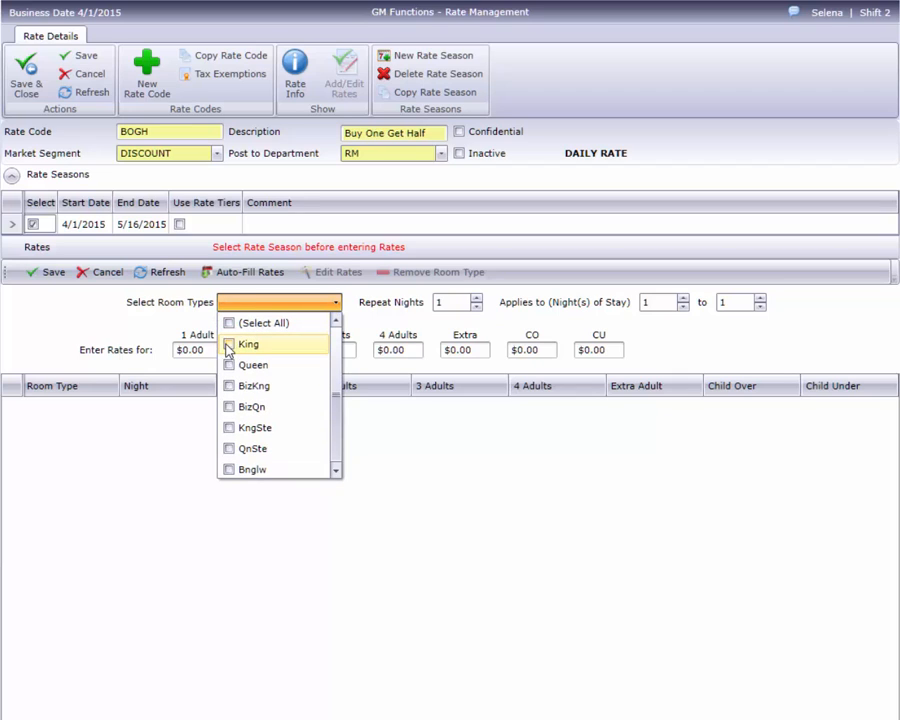
left_click(228, 365)
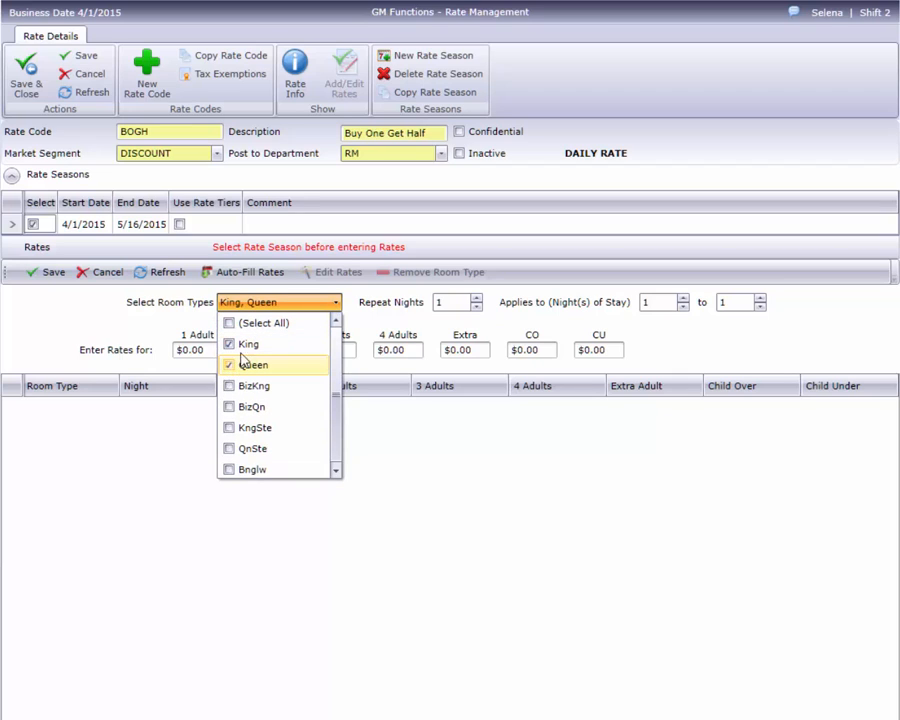
left_click(310, 309)
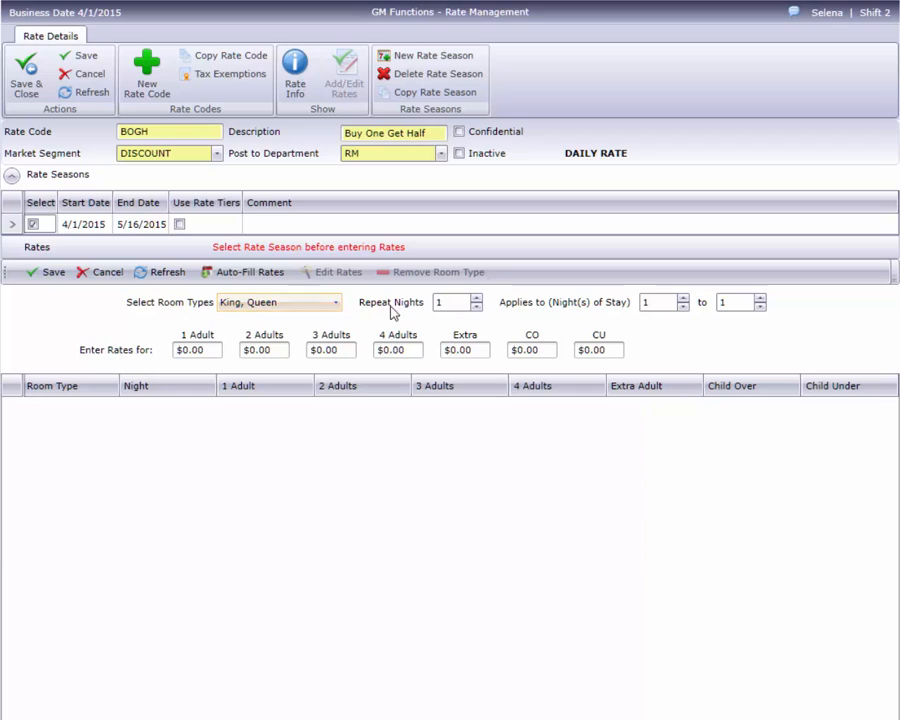
Set Repeat Nights to 2, apply the rates to night 1 only, auto-fill the rate rows and save them.
left_click(476, 299)
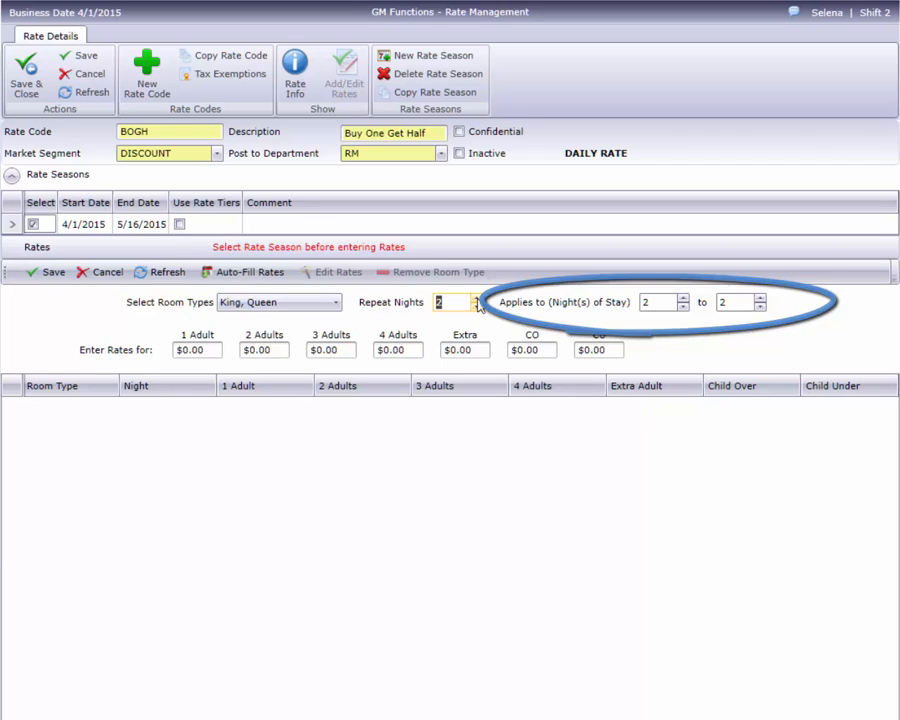
left_click(683, 306)
left_click(760, 306)
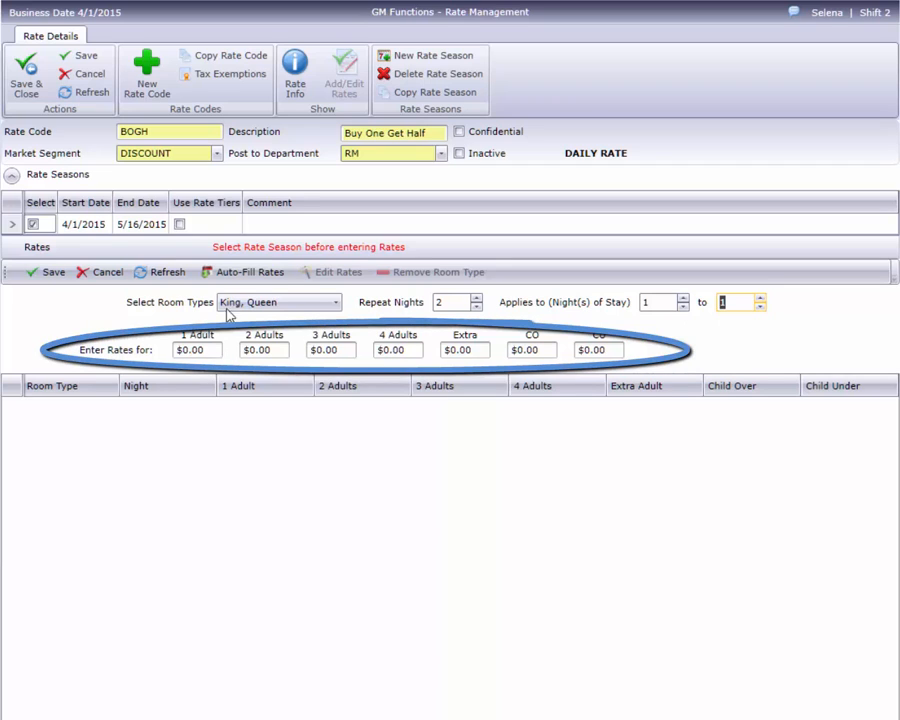
left_click(240, 276)
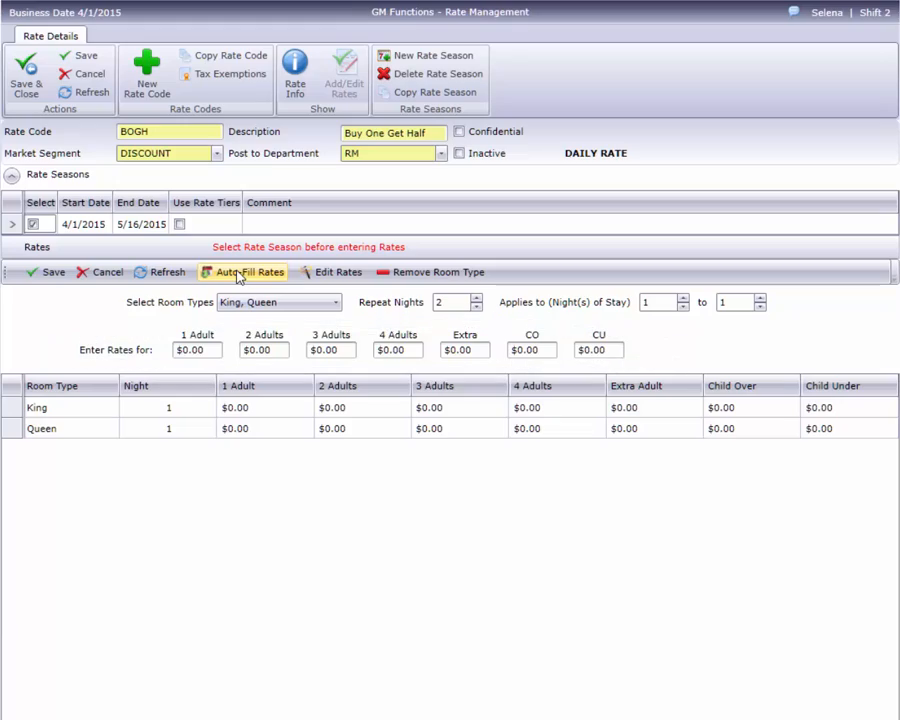
left_click(44, 278)
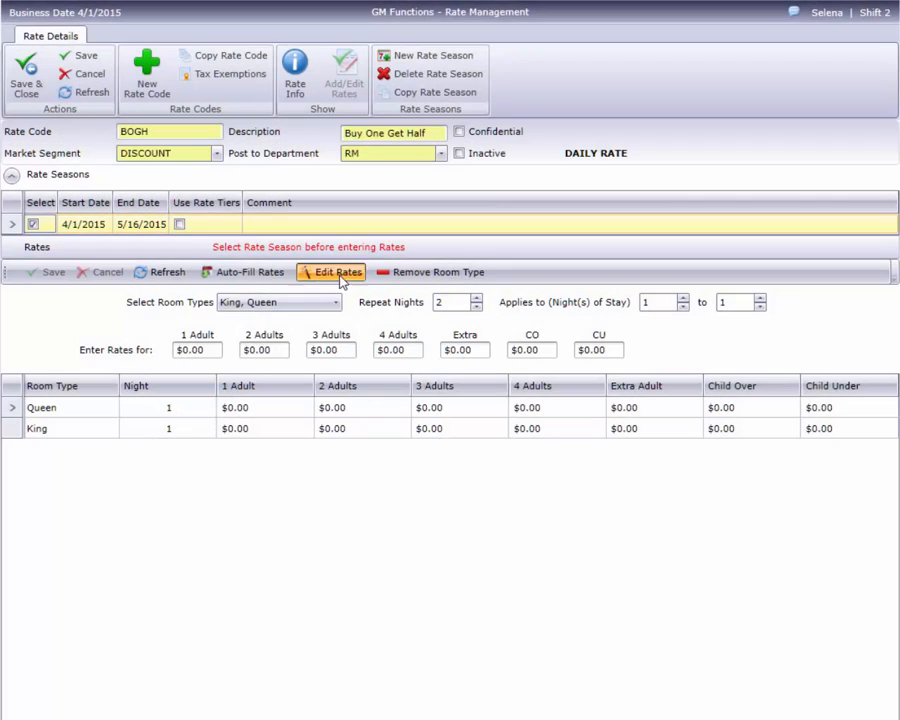
Enter Queen night 1 rates: 129.99 for 1 and 2 adults, 139.99 for 3, 149.99 for 4, and 10 per extra adult.
left_click(331, 271)
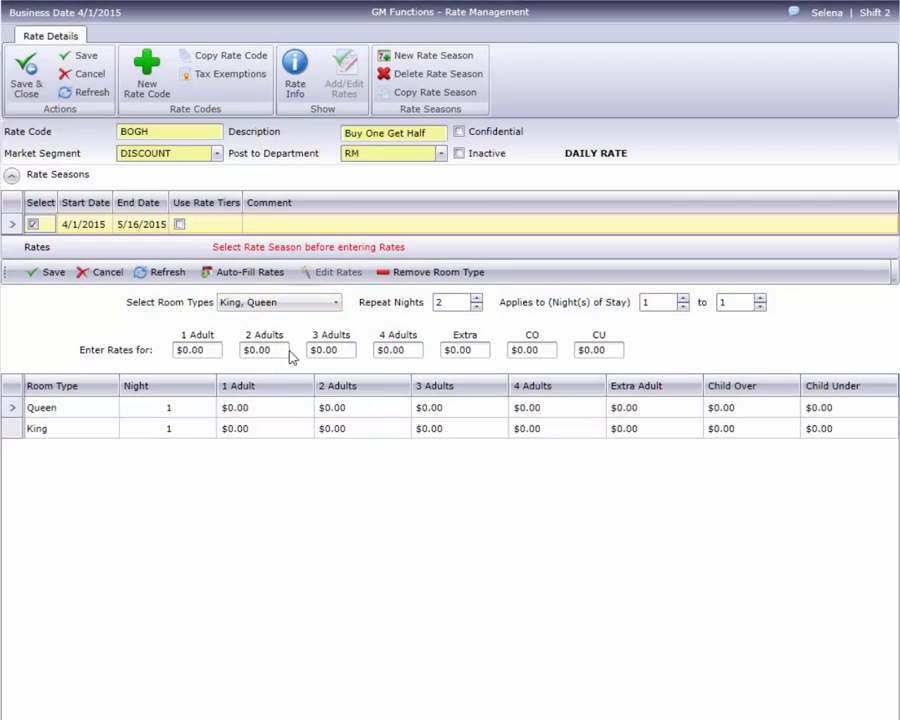
left_click(267, 408)
left_click(267, 406)
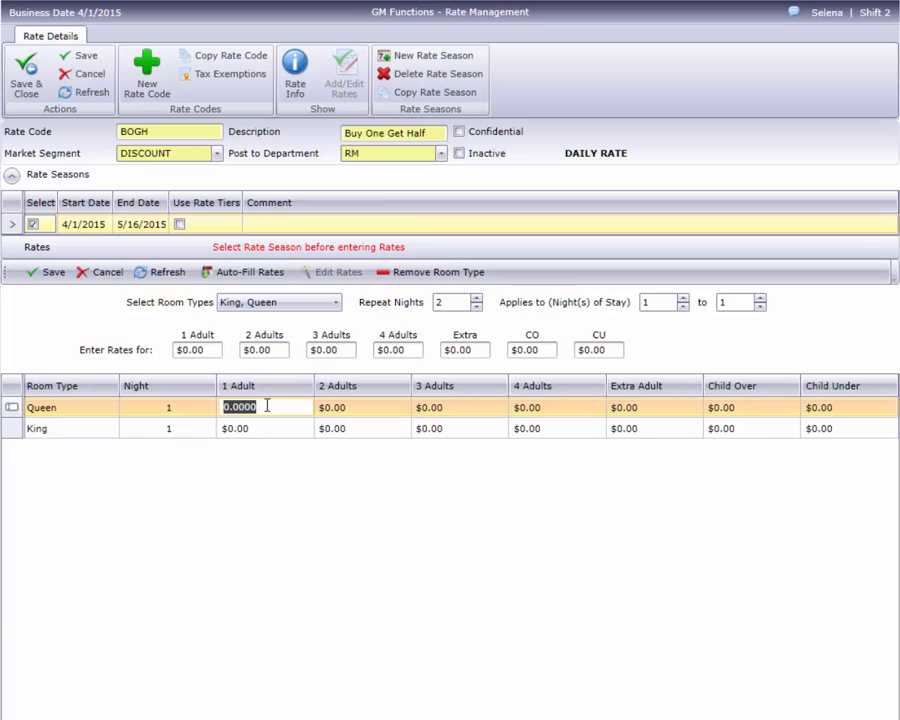
type("129.99")
key("Tab")
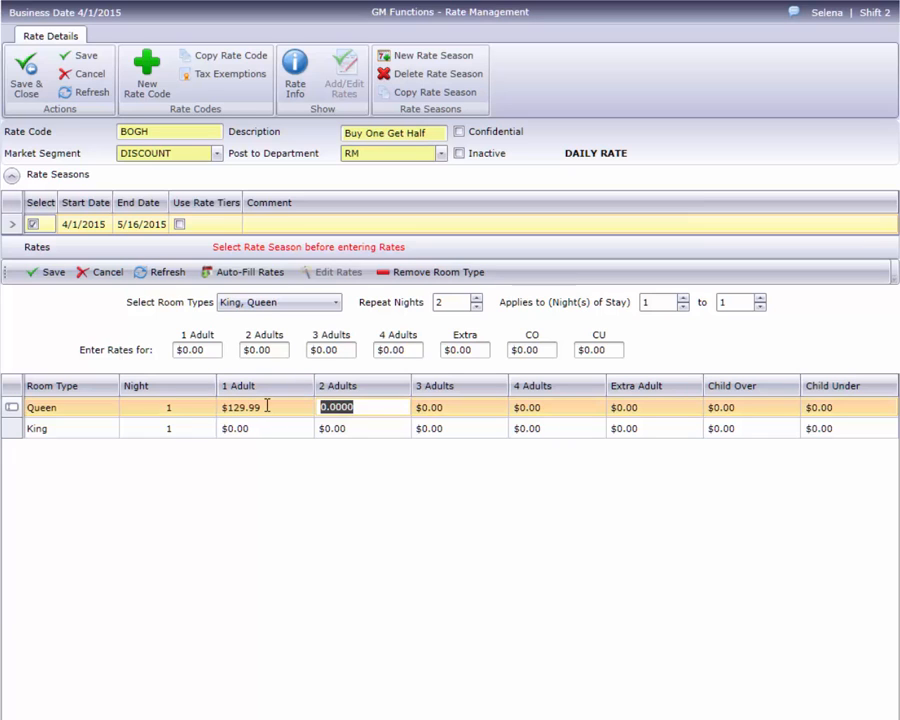
type("129.99")
key("Tab")
type("13")
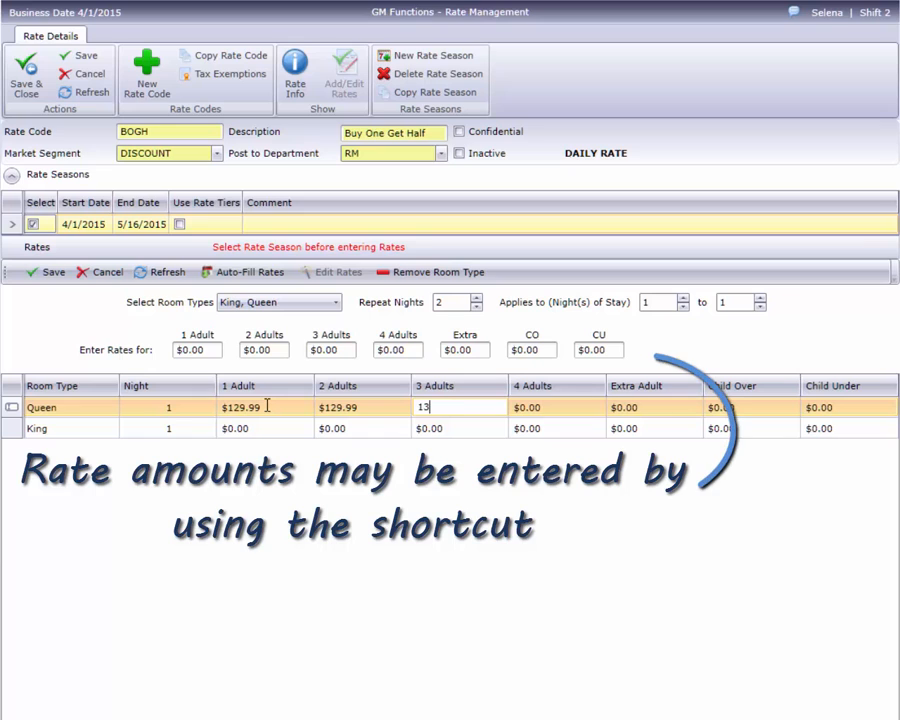
type("9.99")
key("Tab")
type("149")
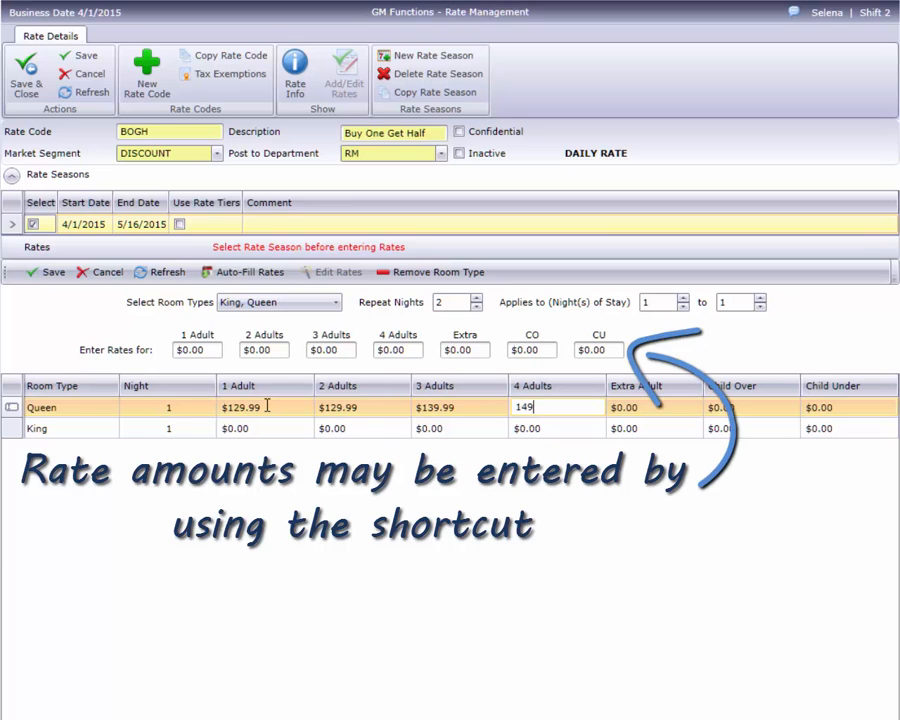
type(".99")
key("Tab")
type("10")
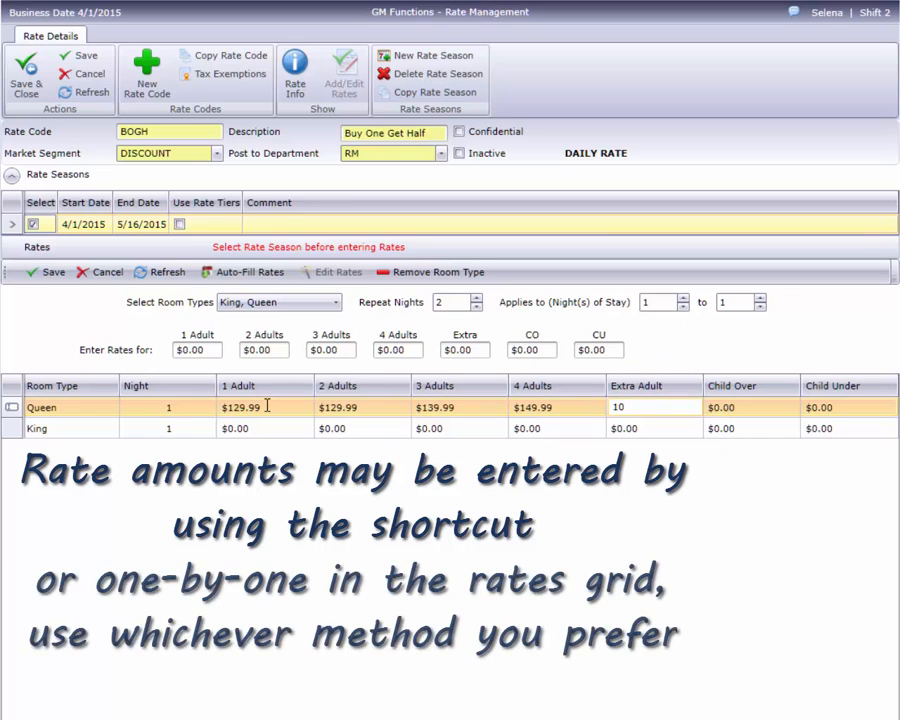
Enter King night 1 rates of 129.99 for 1 and 2 adults, 139.99 for 3, 149.99 for 4, 10 per extra adult, and save.
left_click(263, 428)
type("1")
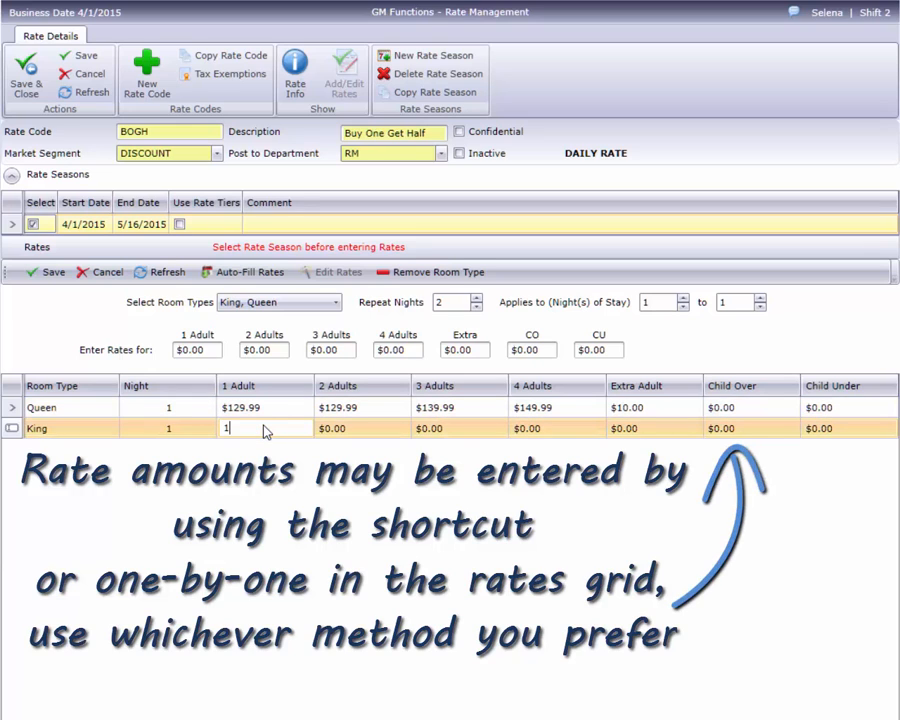
type("29.99")
key("Tab")
type("129")
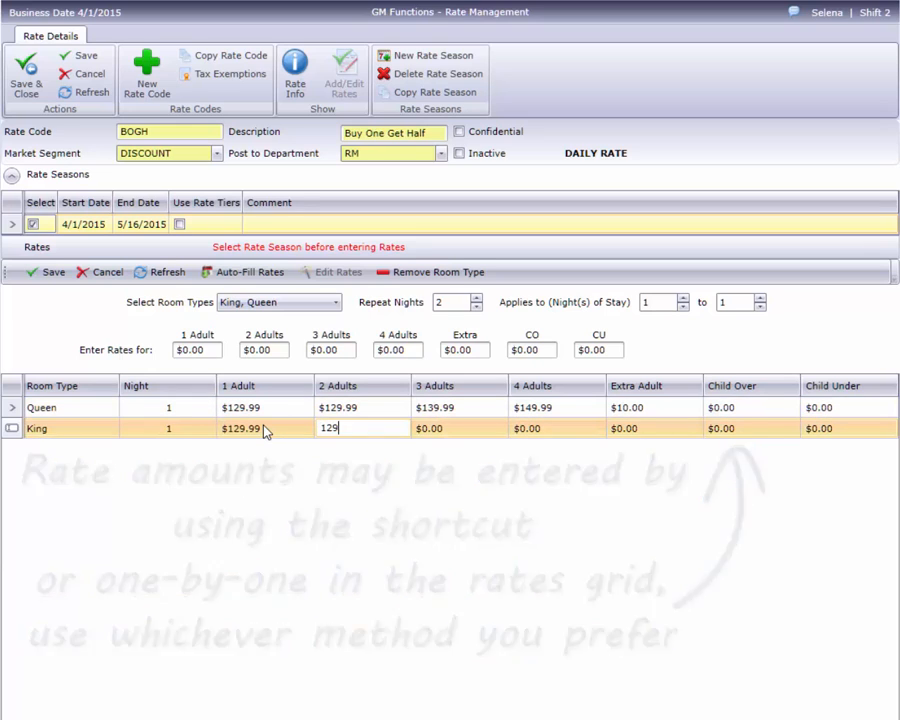
type(".99")
key("Tab")
type("139.99")
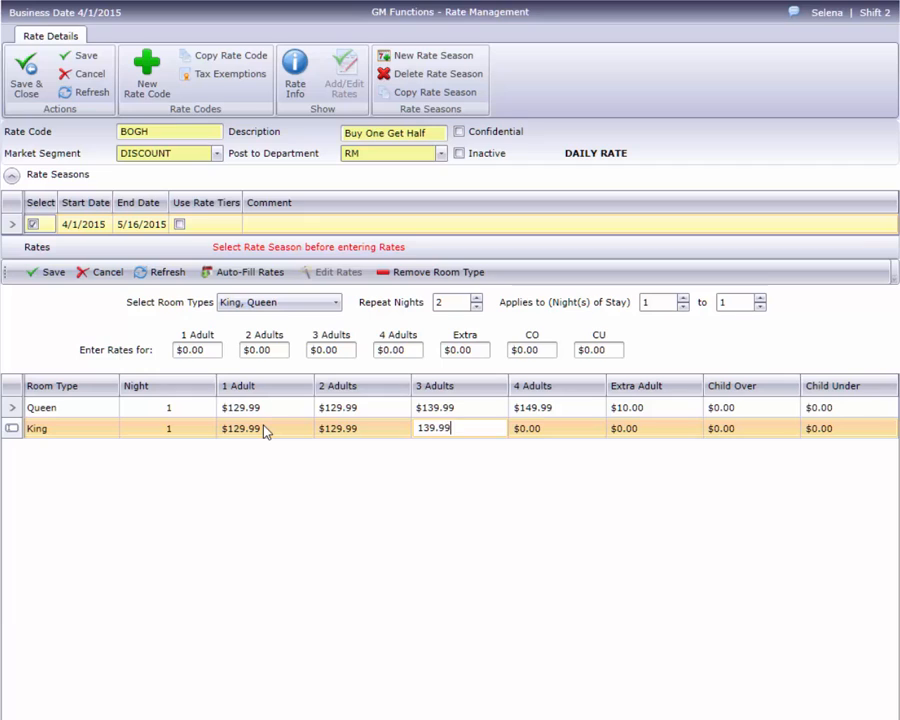
key("Tab")
type("149.99")
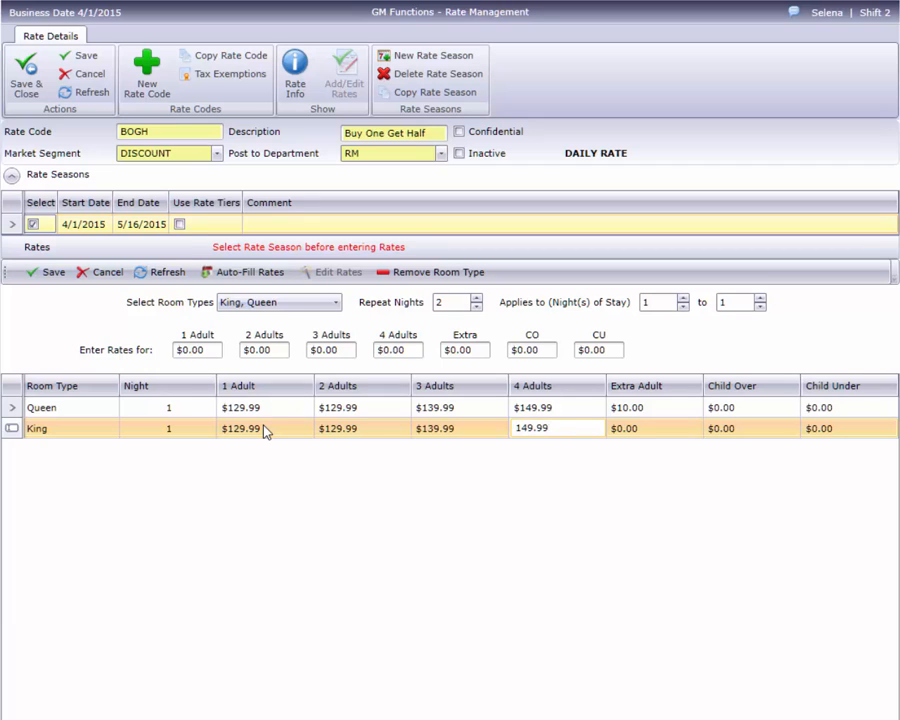
key("Tab")
type("10")
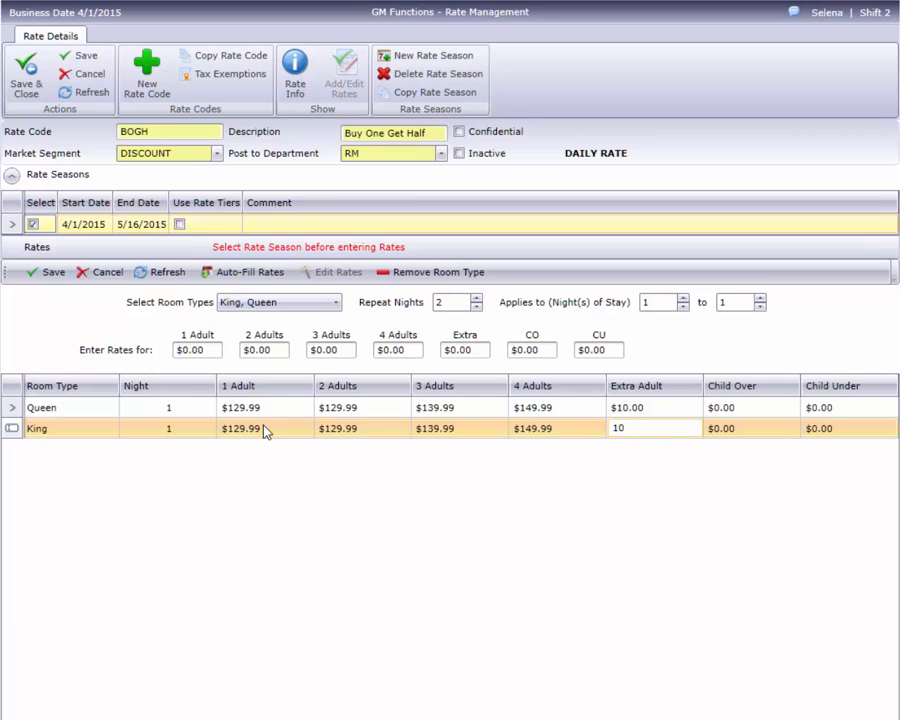
left_click(60, 278)
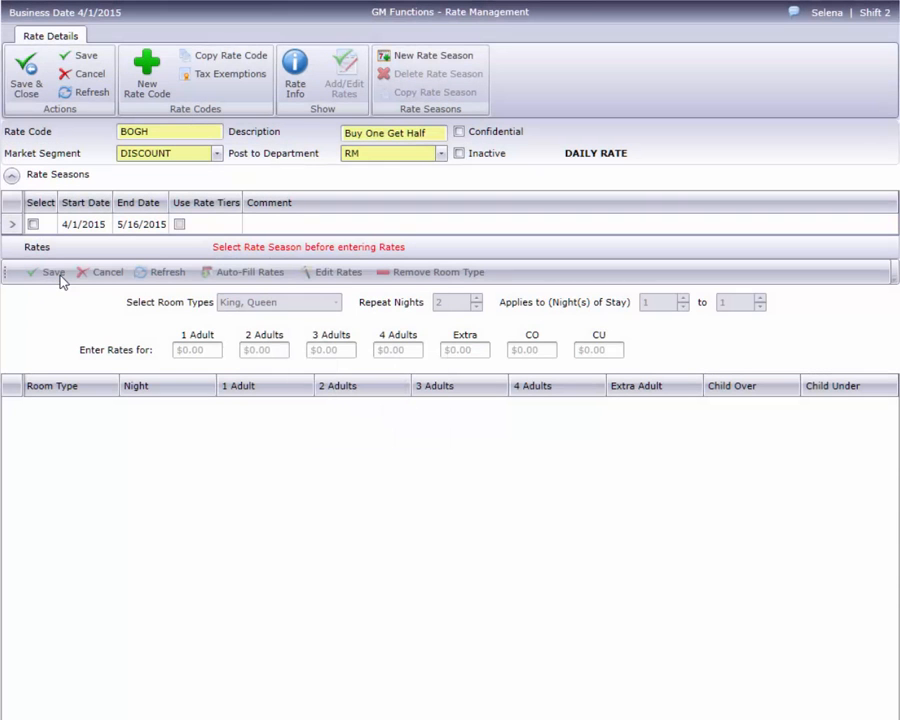
Reselect the season for rate editing, auto-fill King and Queen rate rows for night 2 only, and save them.
left_click(33, 225)
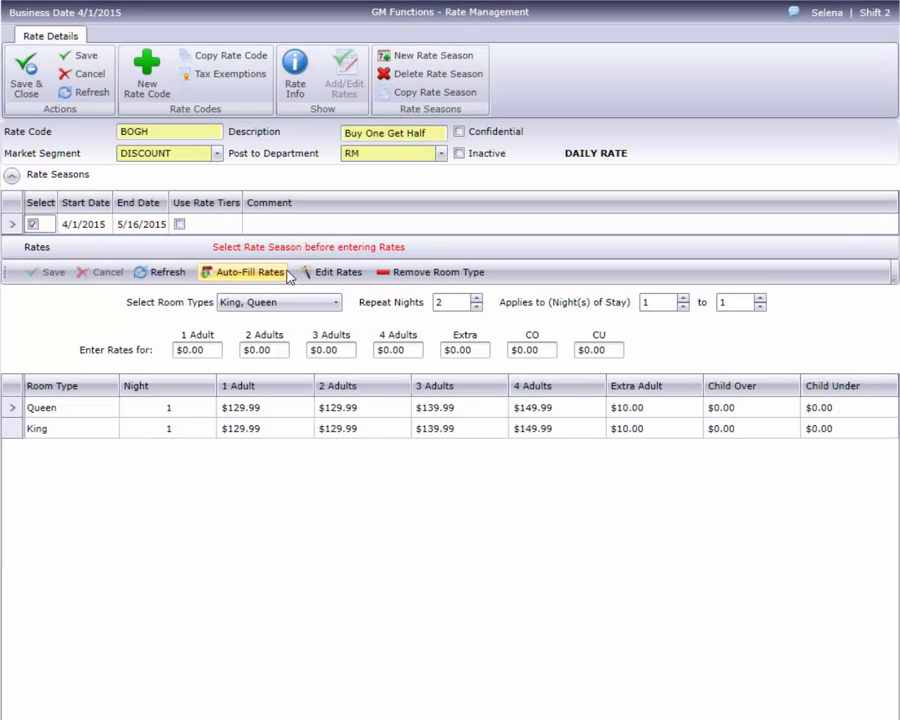
left_click(336, 273)
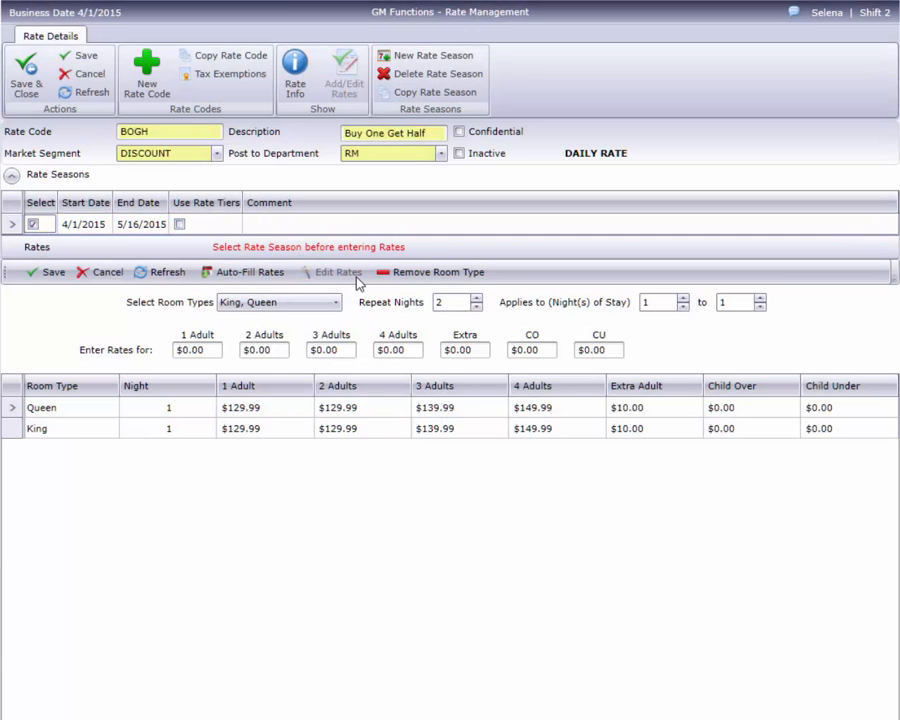
left_click(684, 300)
left_click(760, 299)
left_click(208, 280)
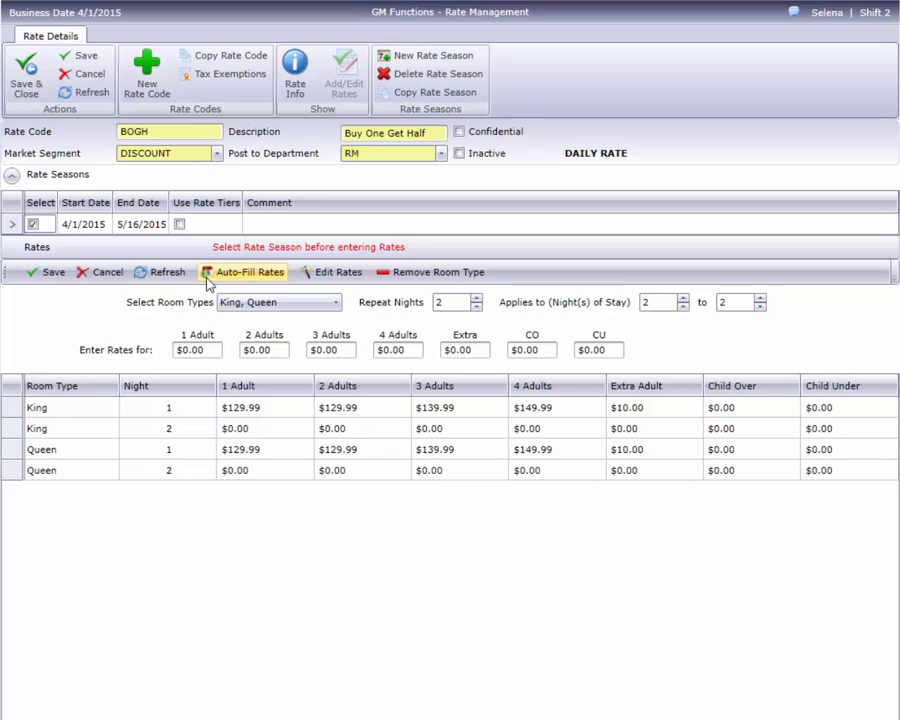
left_click(62, 279)
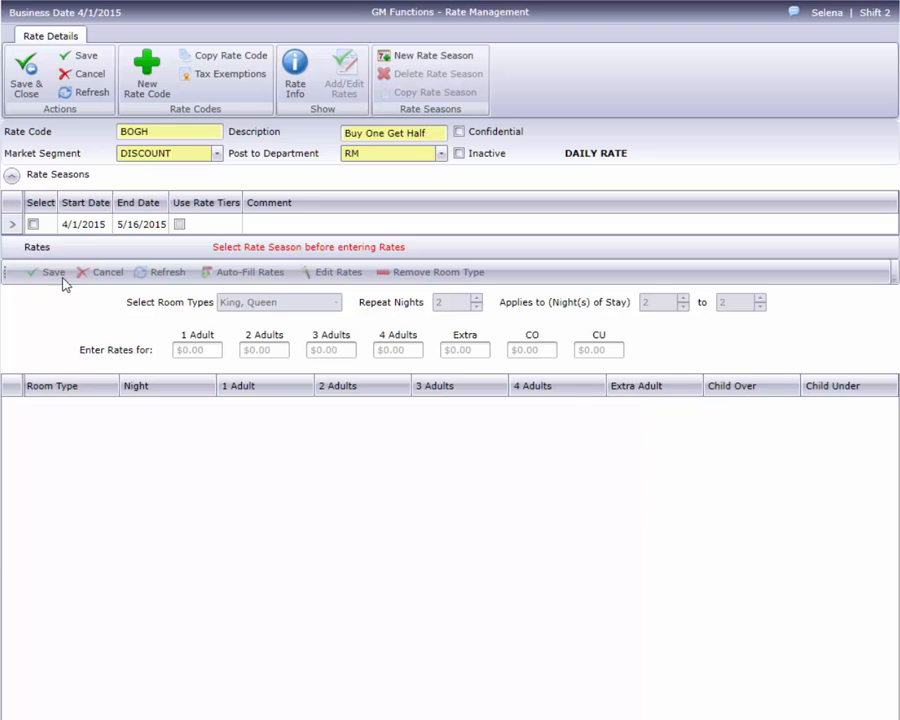
Reselect the season for rate editing and enter Queen night 2 rates: 64.99 for 1 and 2 adults, 69.99 for 3, 74.99 for 4, 5 extra.
left_click(33, 224)
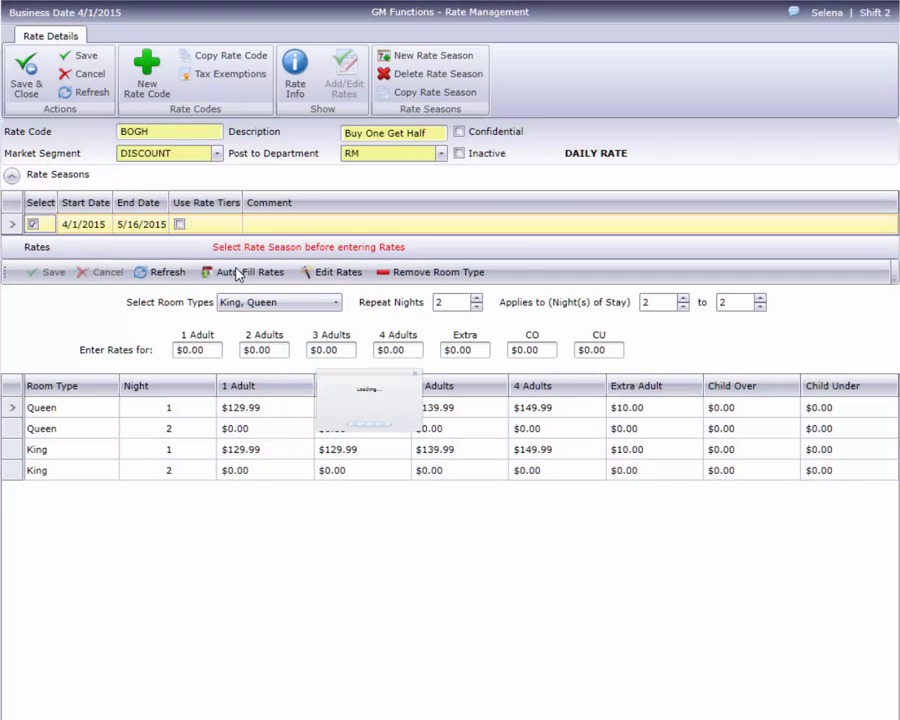
left_click(322, 273)
left_click(266, 428)
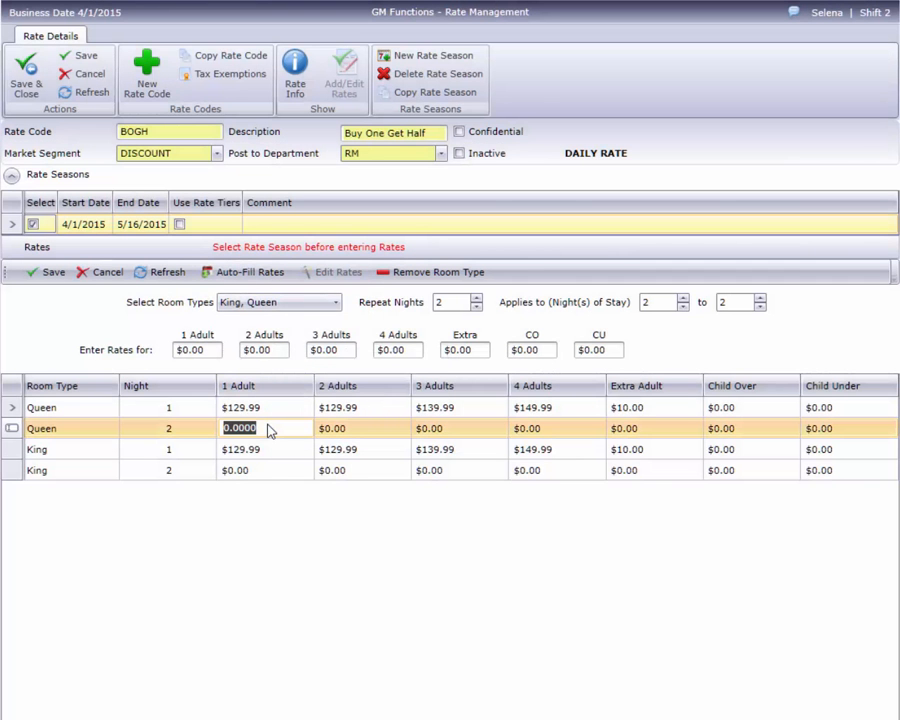
type("64.99")
key("Tab")
type("64")
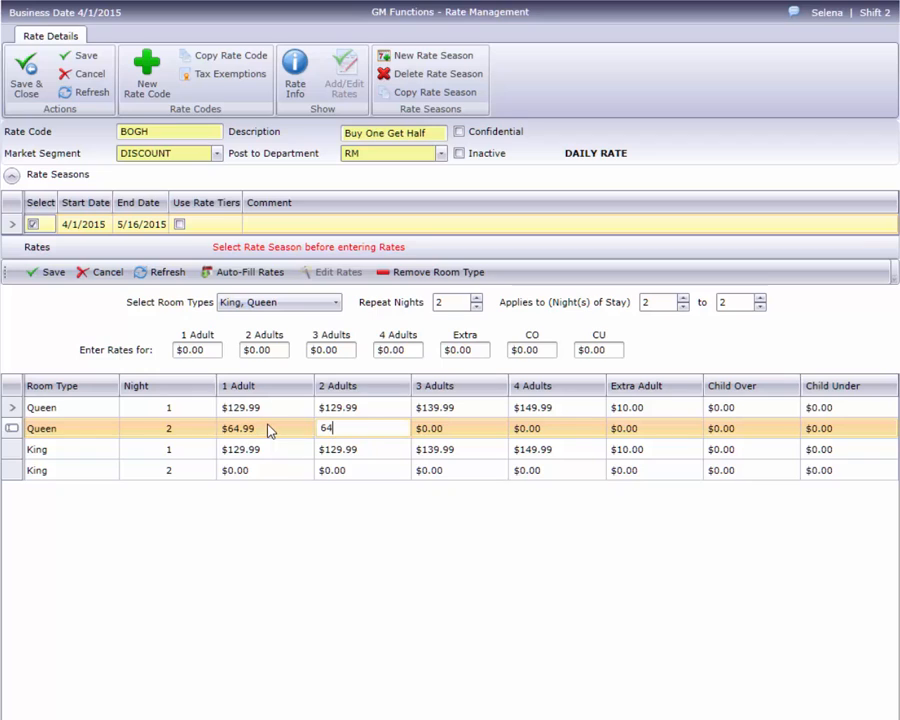
type(".99")
key("Tab")
type("69.99")
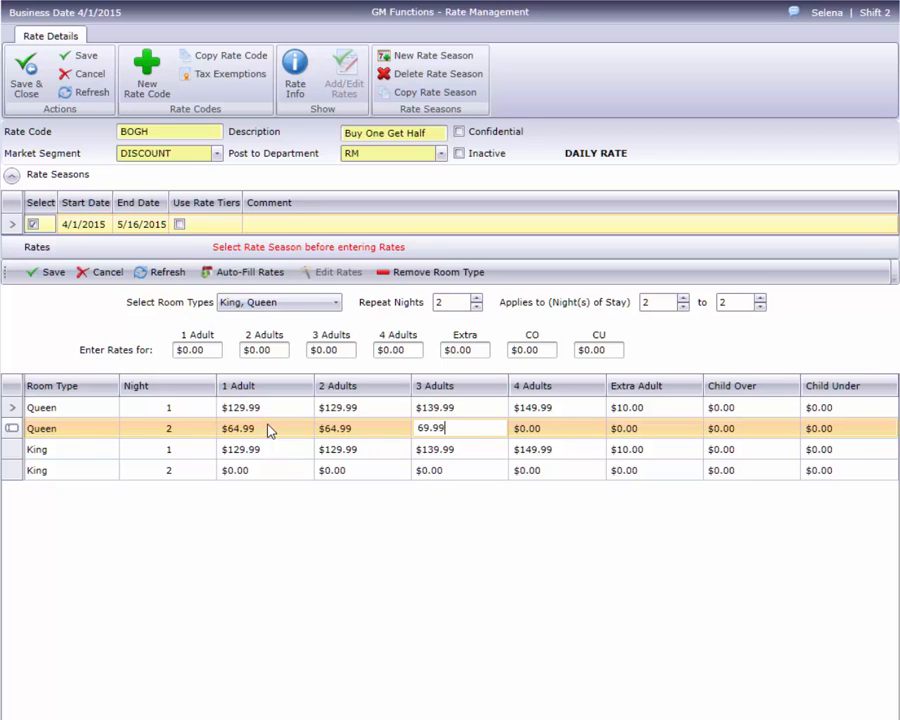
key("Tab")
type("74.99")
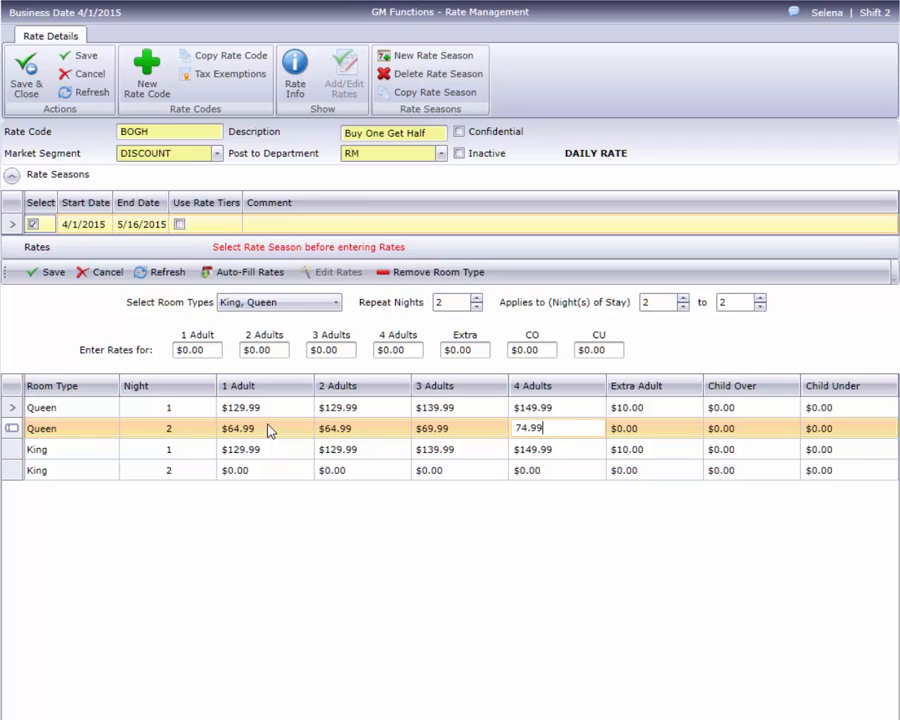
key("Tab")
type("5.")
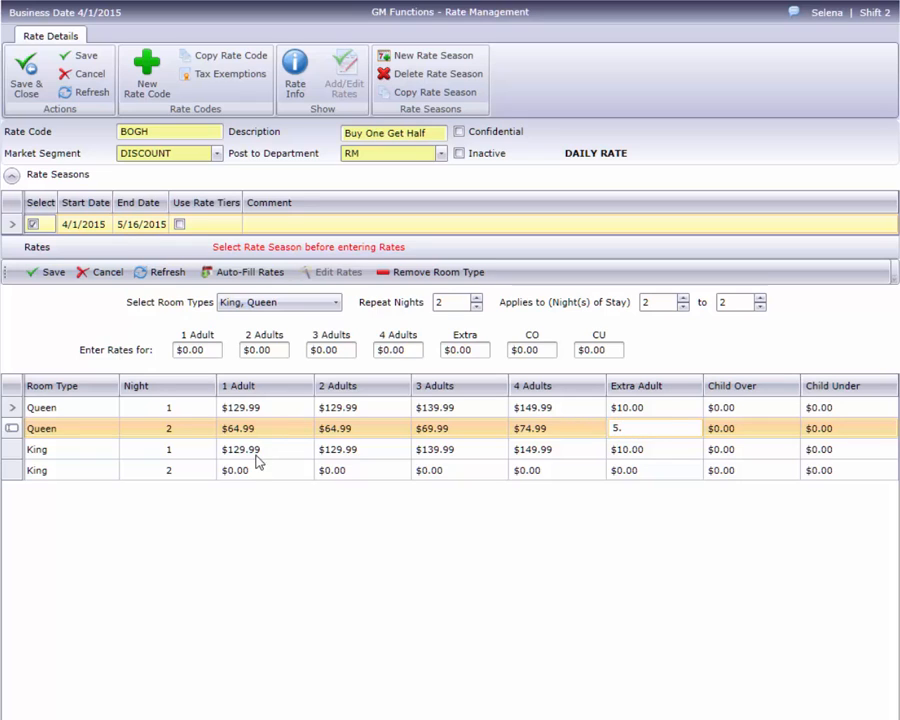
Enter King night 2 rates of 64.99 for 1 and 2 adults, 69.99 for 3, 74.99 for 4, 5 per extra adult; save and reselect the season.
left_click(255, 475)
type("64.99")
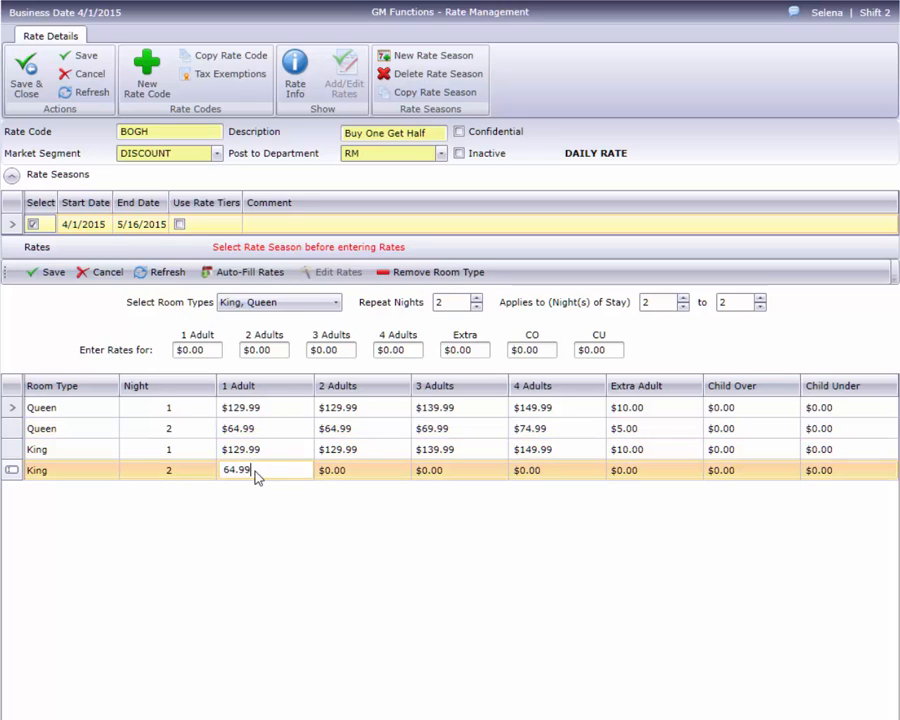
key("Tab")
type("64.99")
key("Tab")
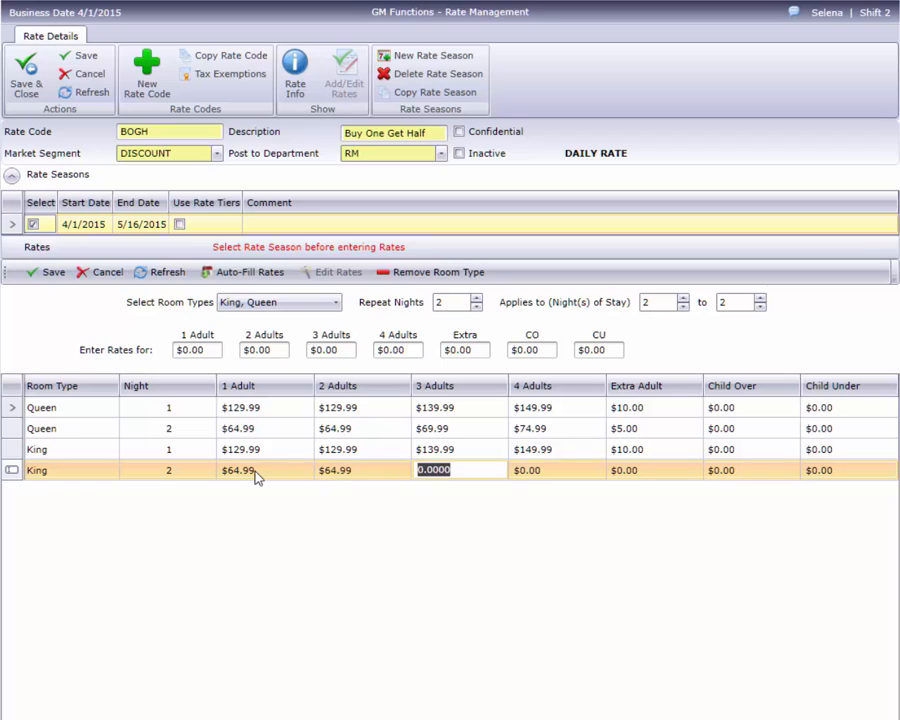
type("69.99")
key("Tab")
type("74")
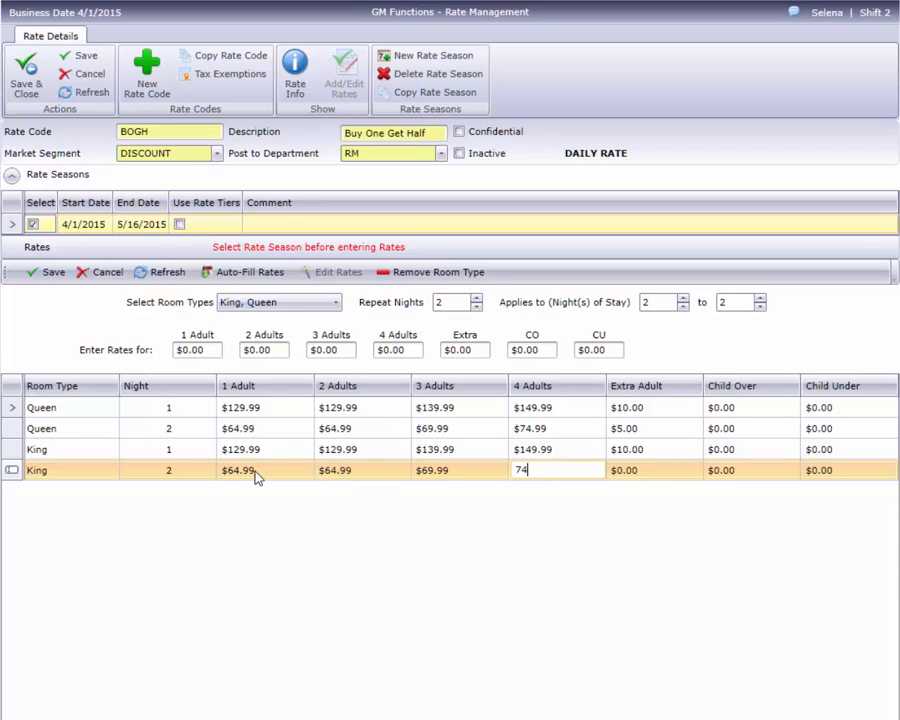
key("Tab")
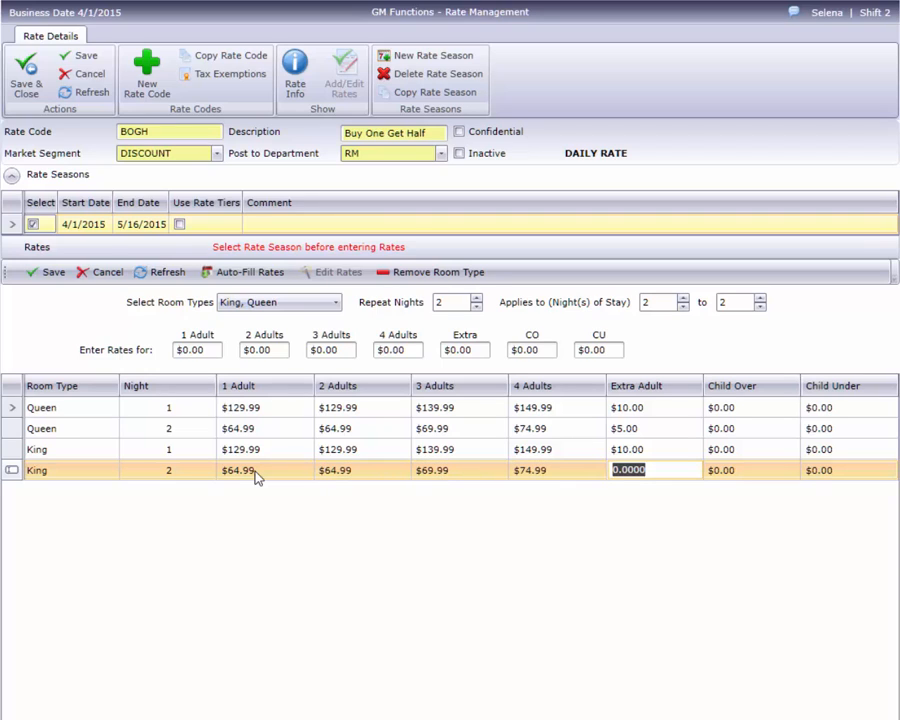
type("5.")
left_click(47, 277)
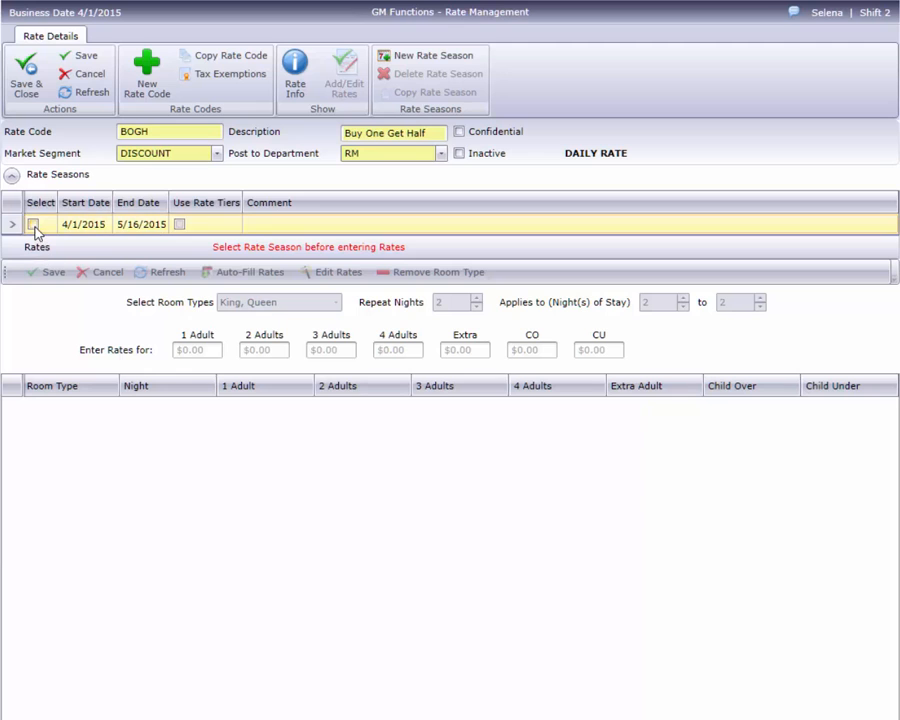
left_click(33, 225)
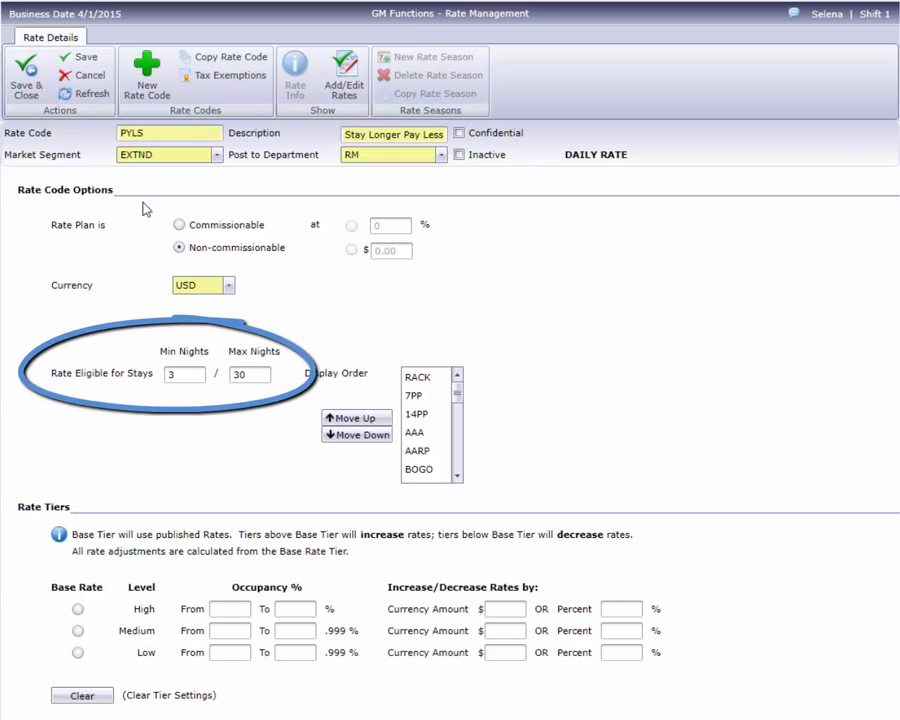
Open the PYLS rate code's 4/1/2015 to 5/14/2015 season for rate editing and apply the rates to nights 4 to 7.
left_click(345, 88)
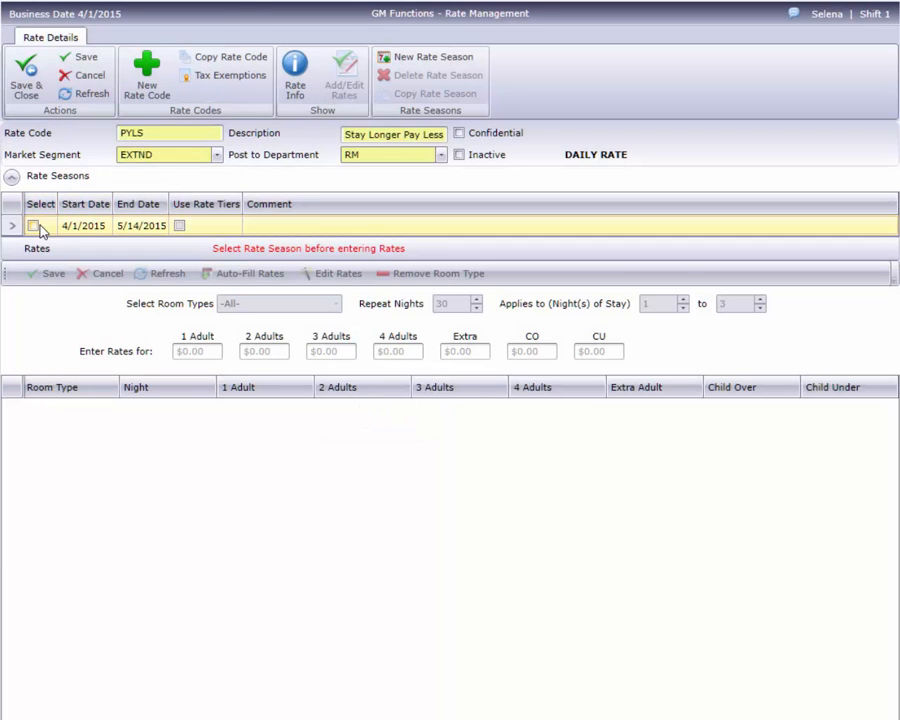
left_click(40, 228)
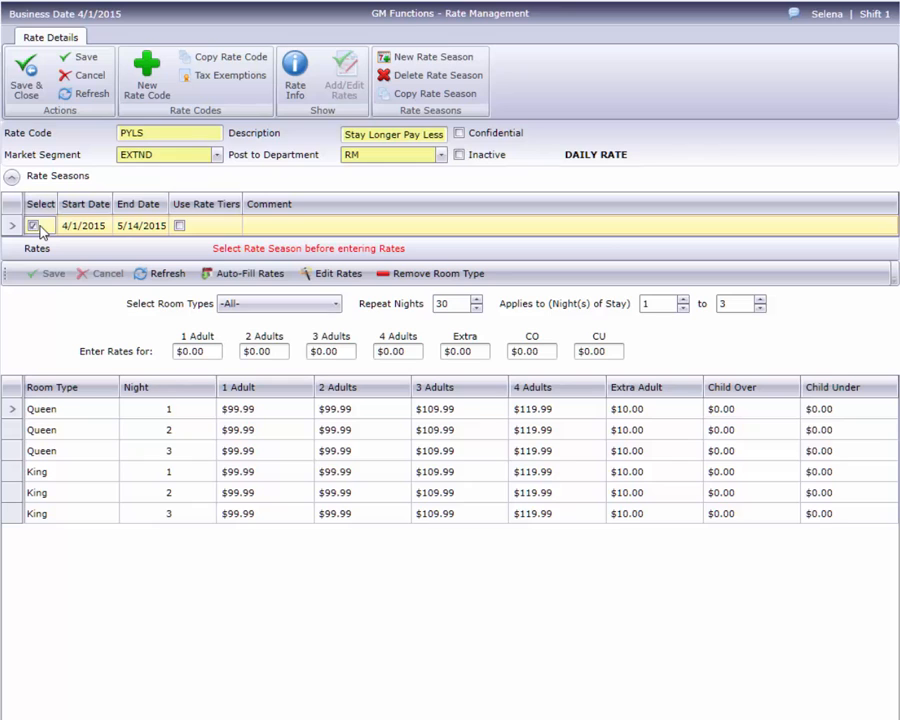
left_click(328, 276)
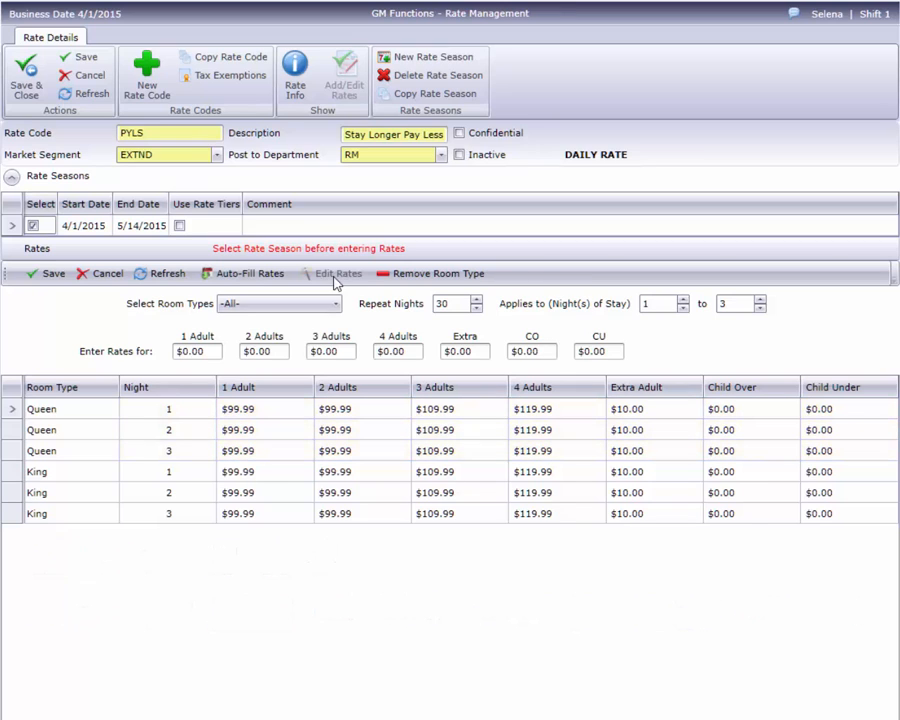
left_click(661, 304)
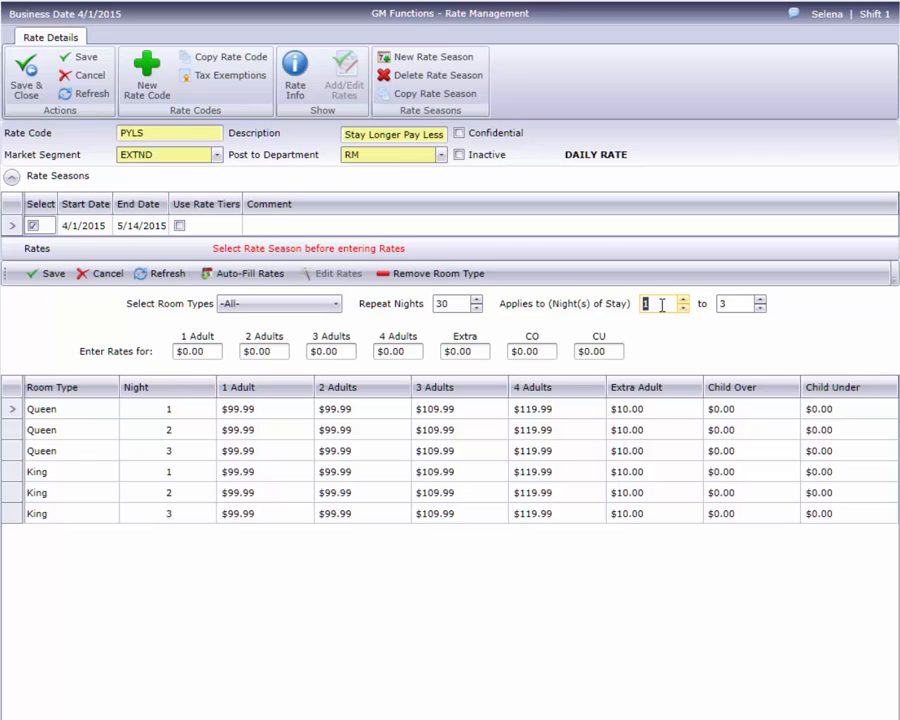
type("4")
key("Tab")
type("7")
Auto-fill all room types with 89.99 for 1 and 2 adults, 99.99 for 3, 109.99 for 4, 10 per extra adult, and save.
left_click(208, 350)
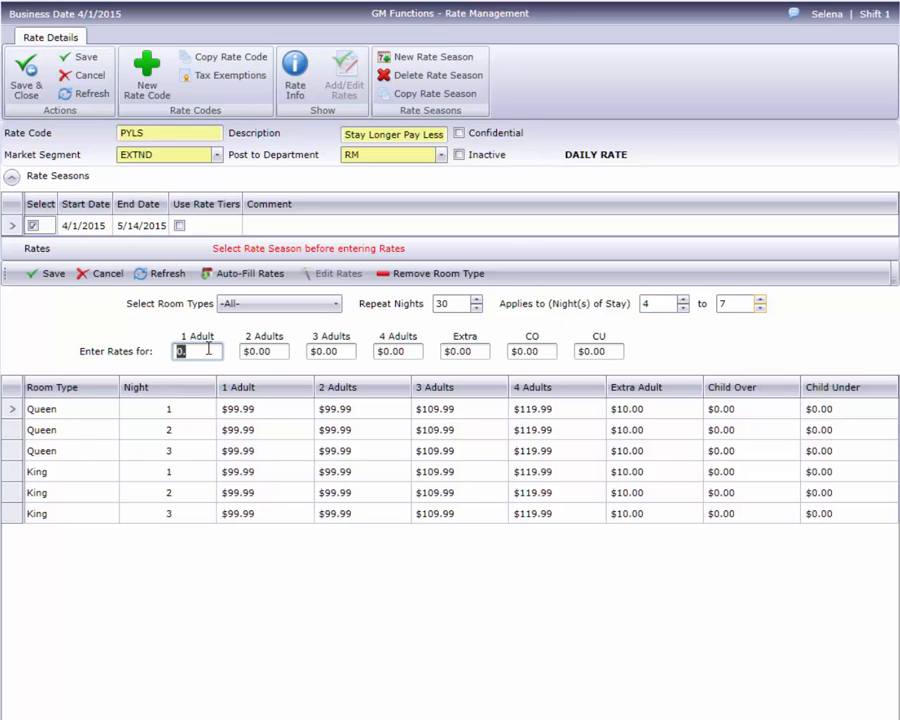
type("89.99")
key("Tab")
type("89.")
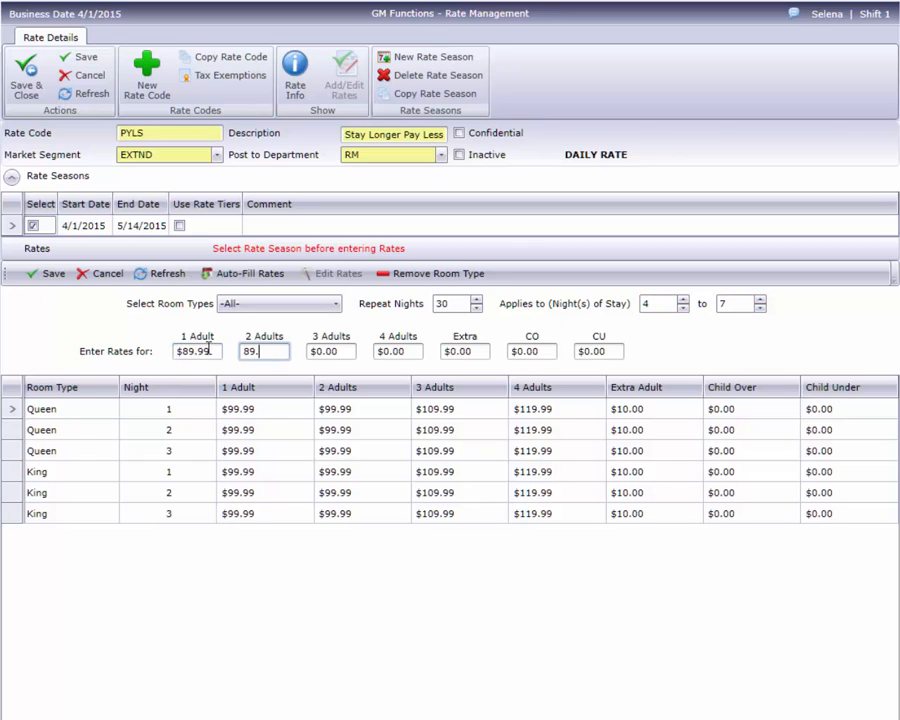
type("99")
key("Tab")
type("99.99")
key("Tab")
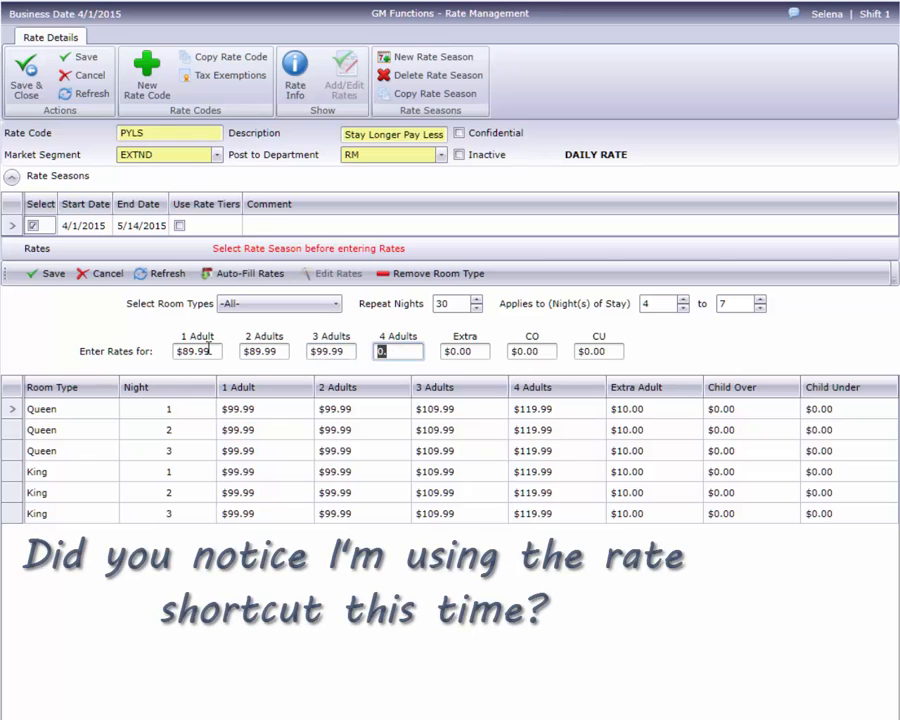
type("109.99")
key("Tab")
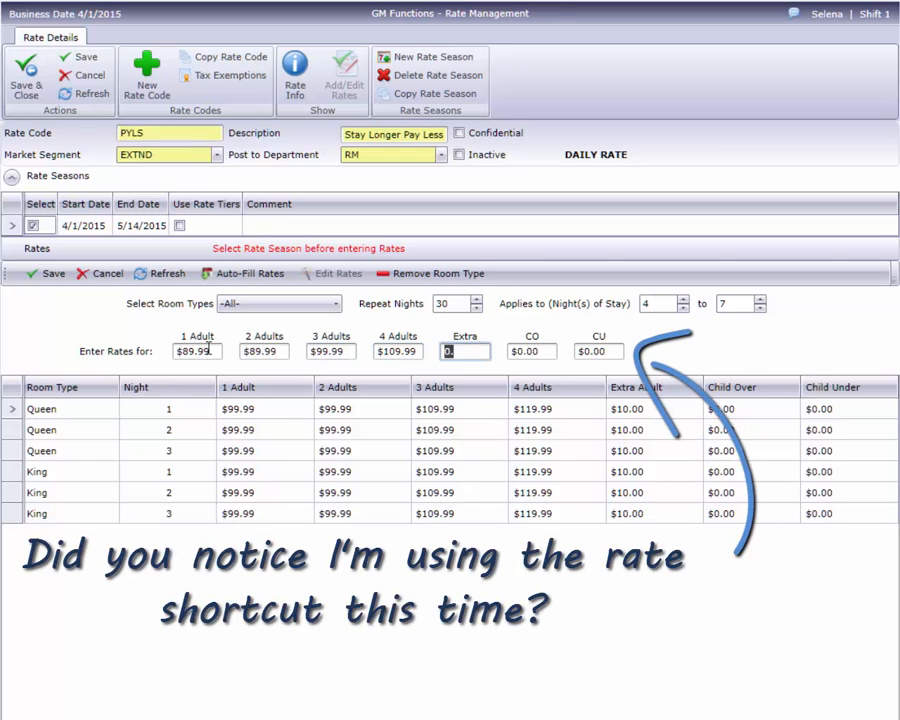
type("10")
key("Tab")
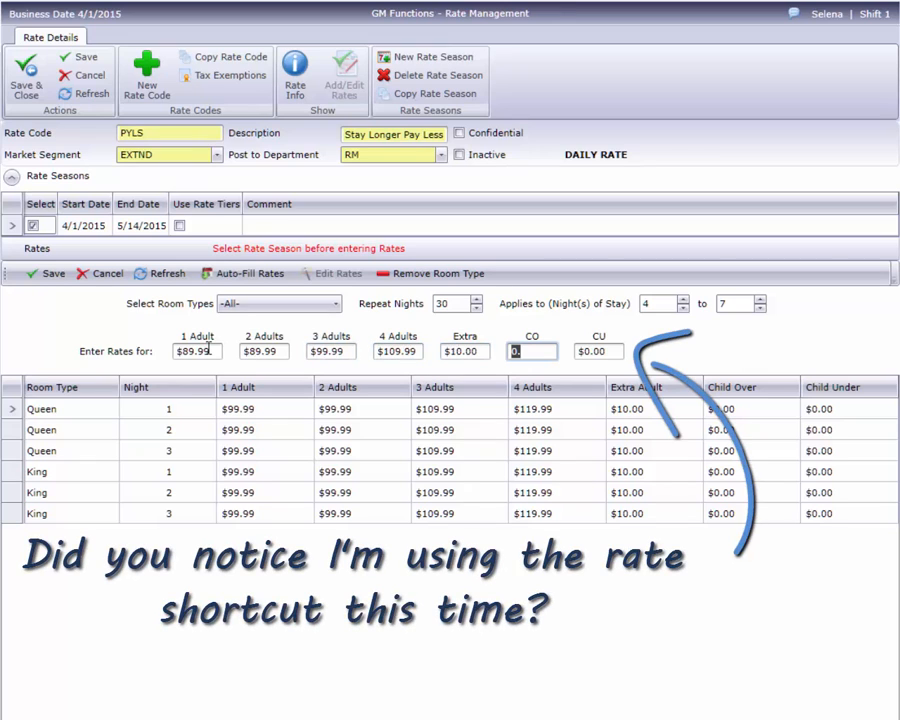
left_click(218, 282)
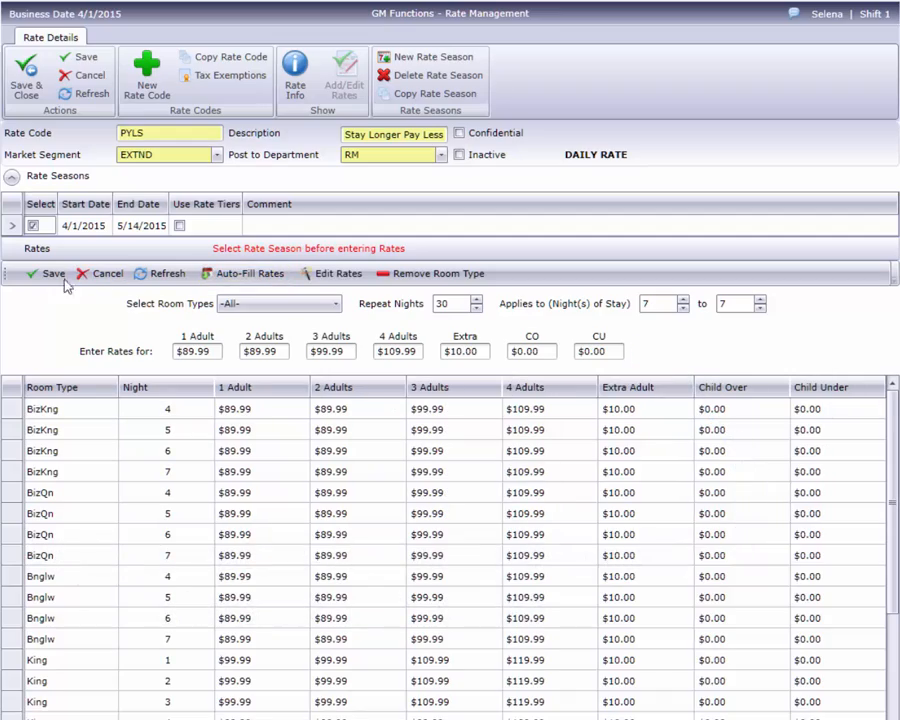
left_click(53, 277)
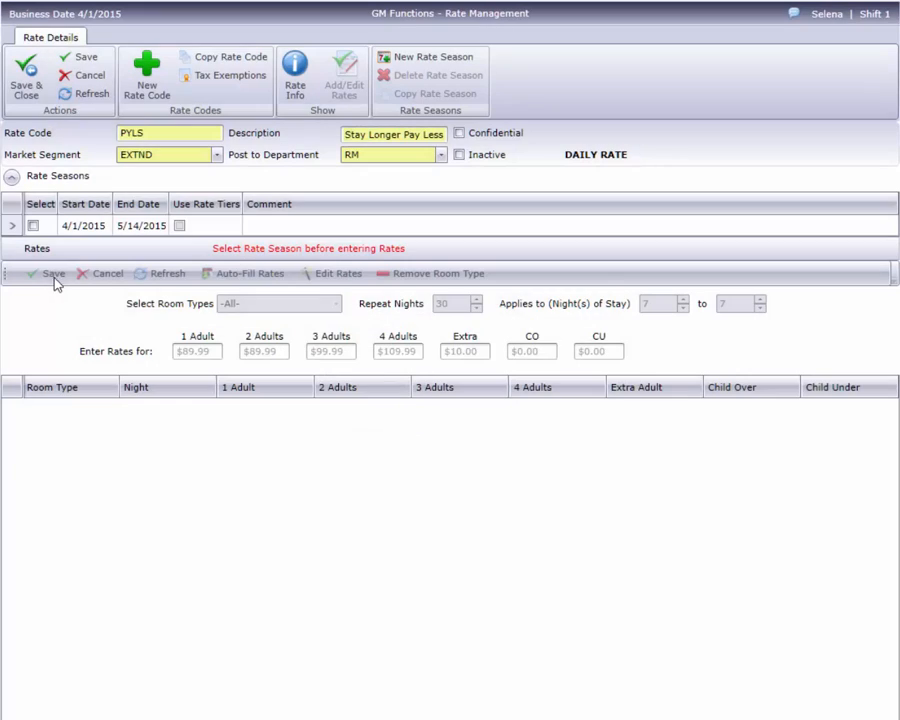
Reselect the PYLS season for rate editing and set the applicable nights of stay to 8 through 14.
left_click(33, 227)
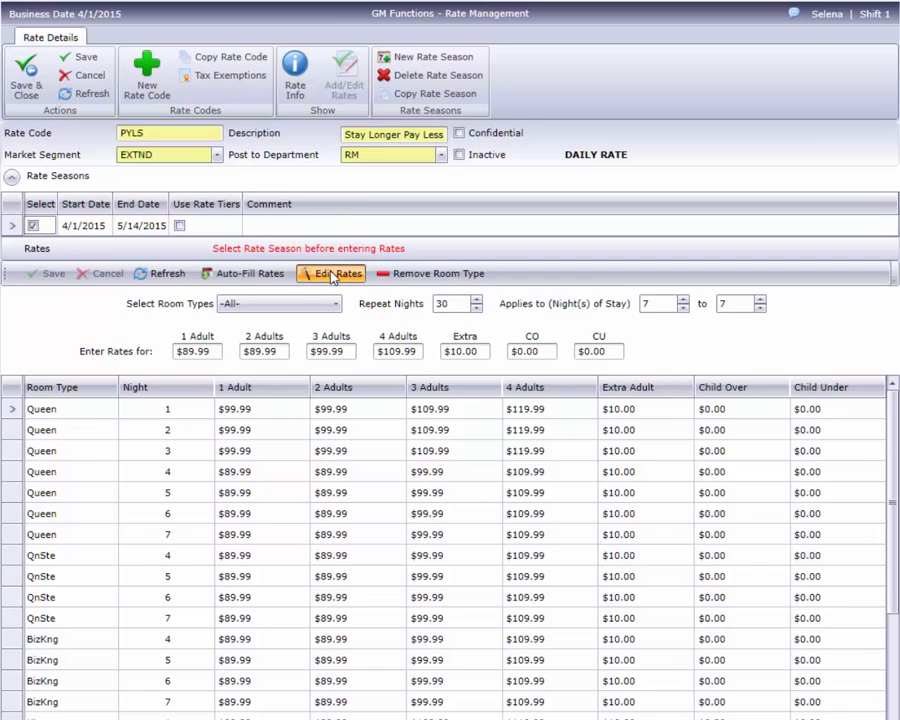
left_click(333, 277)
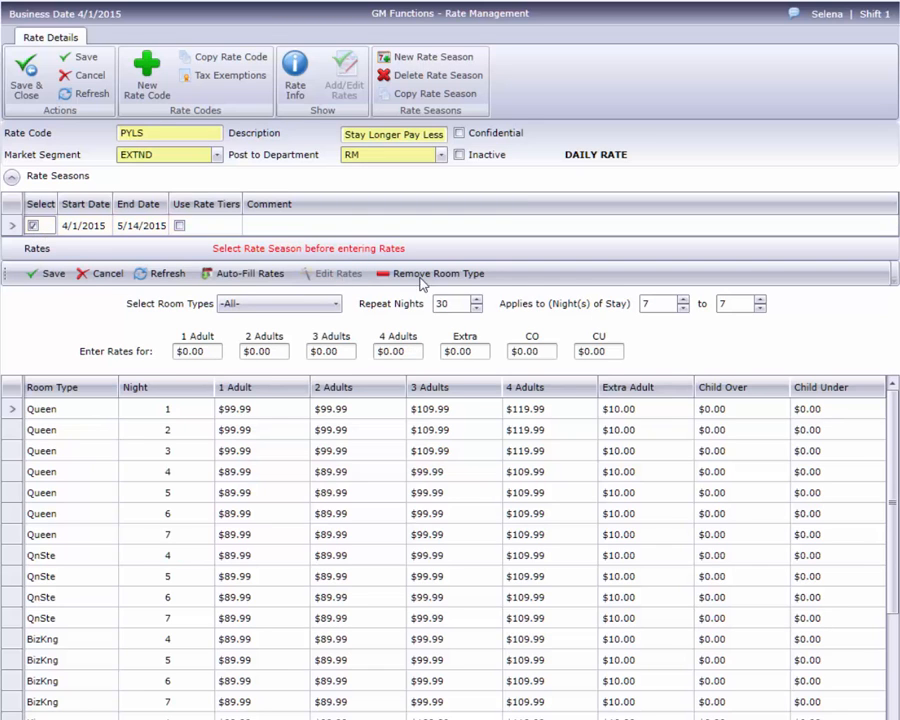
left_click(648, 303)
type("8")
key("Tab")
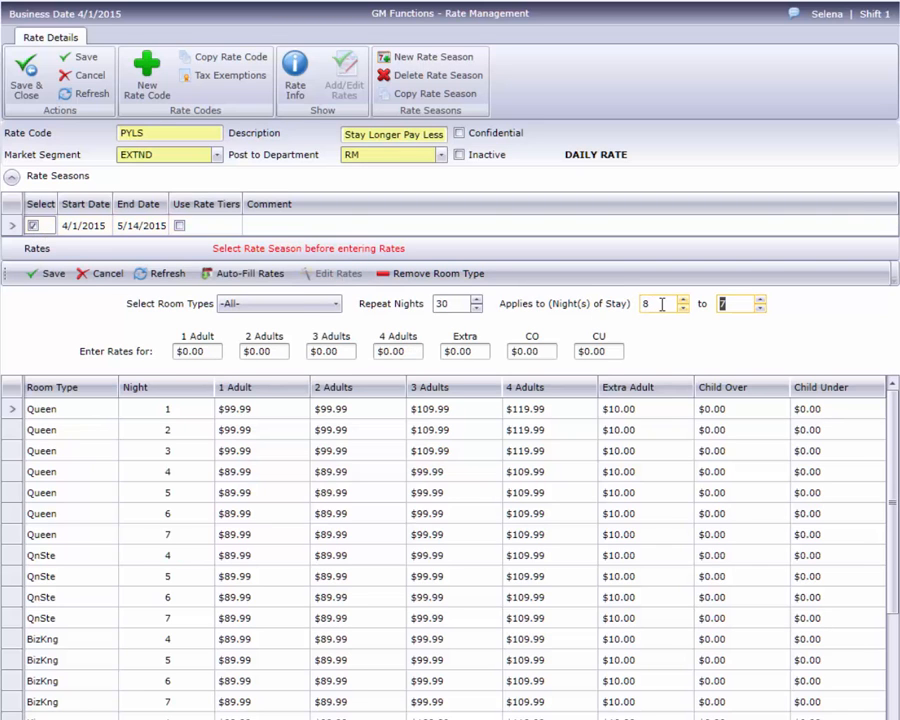
type("14")
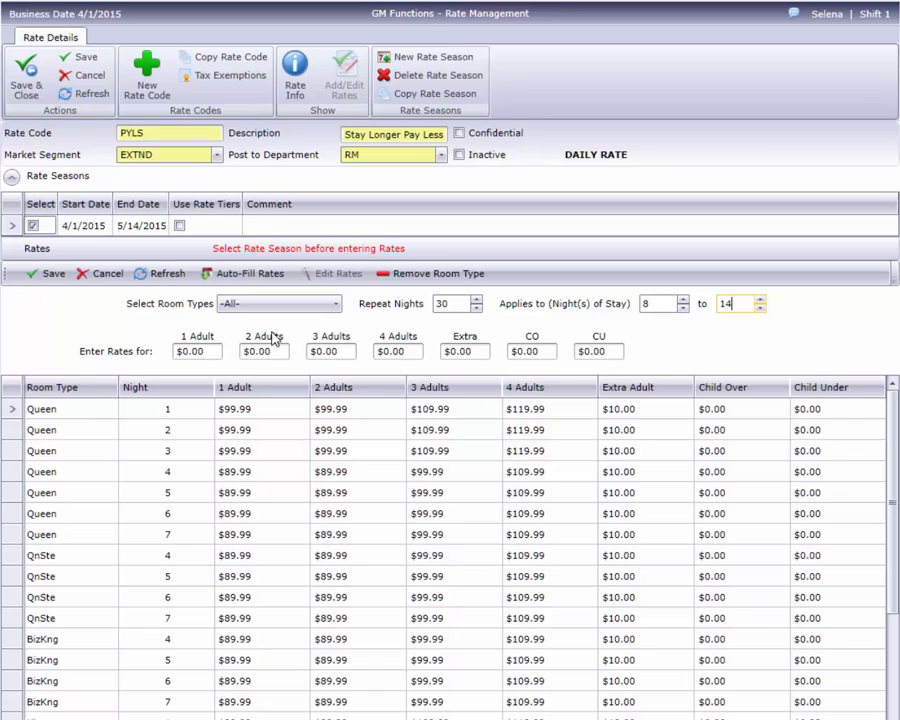
Auto-fill all room types with 79.99 for 1 and 2 adults, 89.99 for 3, 99.99 for 4, 10 per extra adult, and save.
left_click(205, 350)
type("79.99")
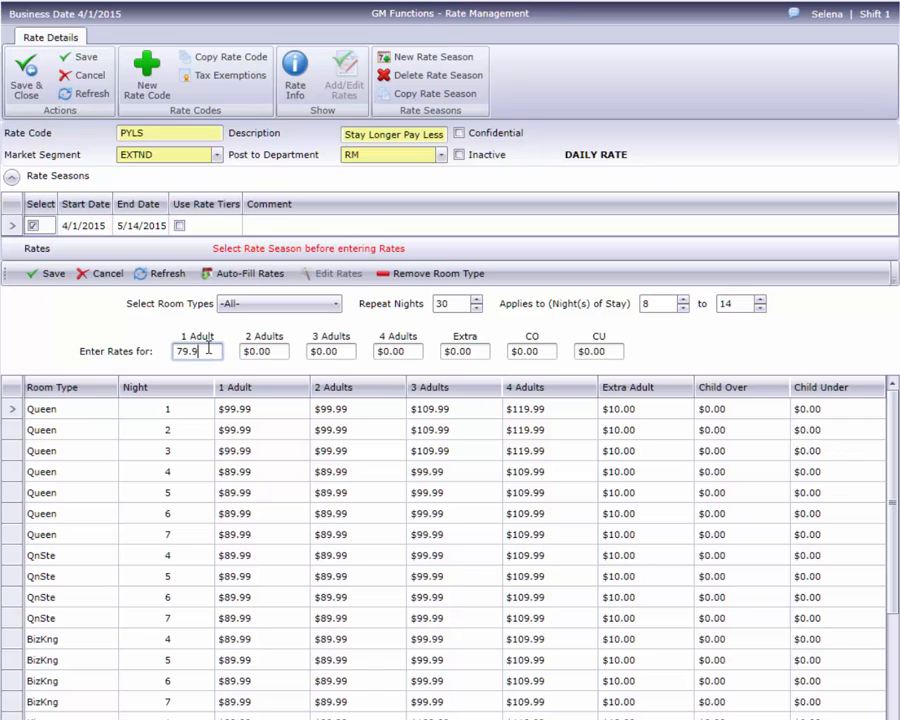
key("Tab")
type("79.99")
key("Tab")
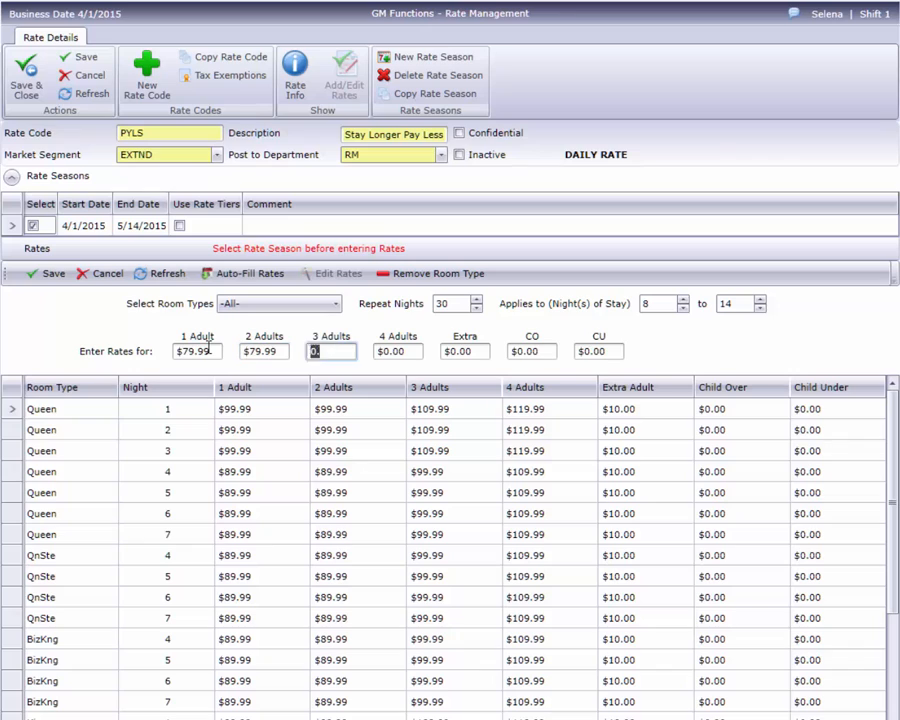
type("89.99")
key("Tab")
type("99.")
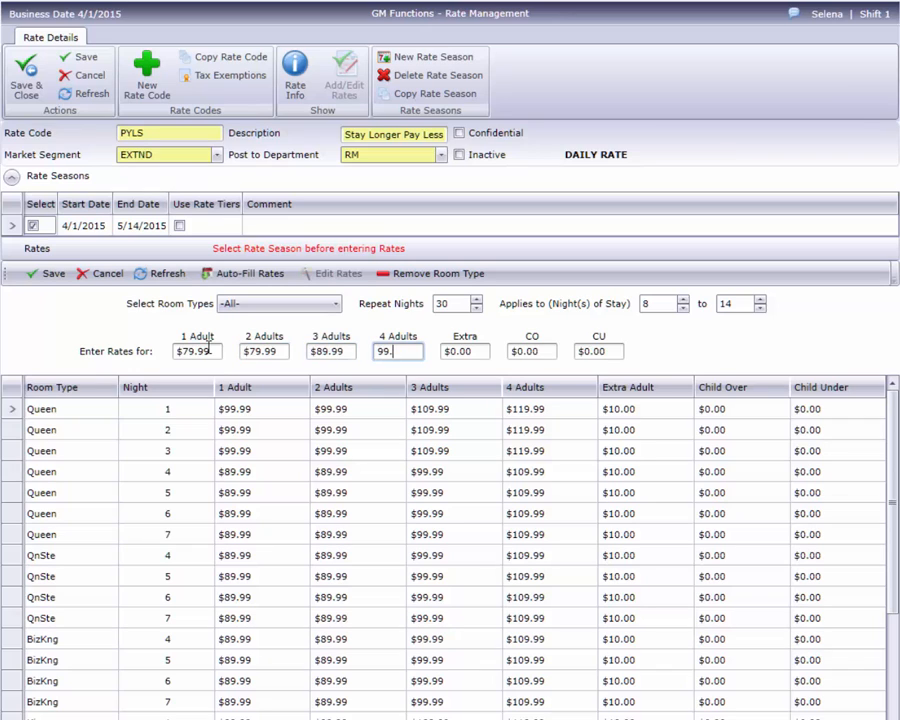
type("99")
key("Tab")
type("10")
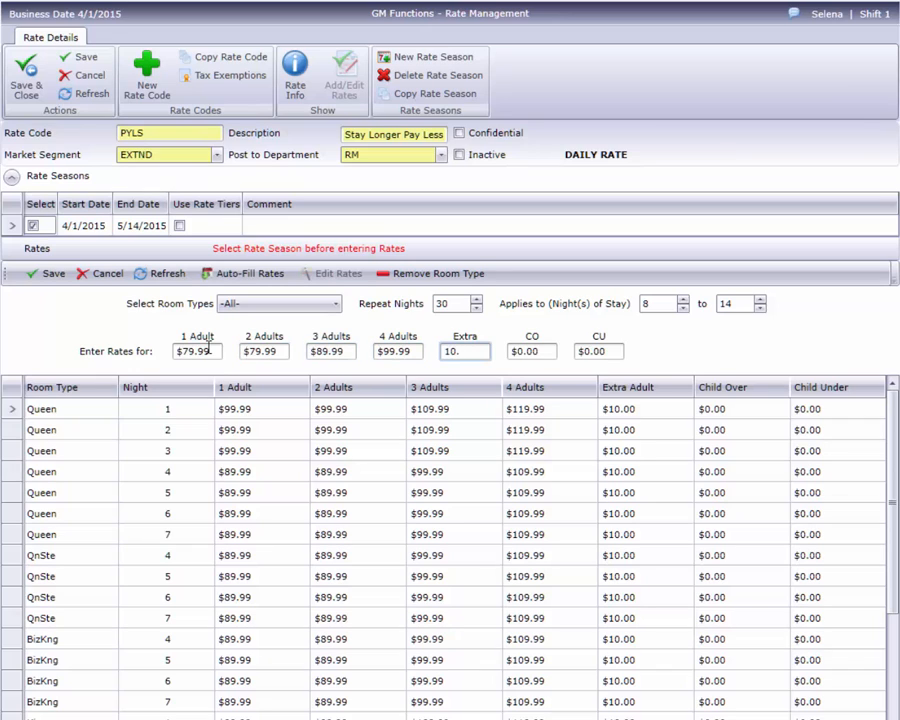
type(".")
left_click(224, 277)
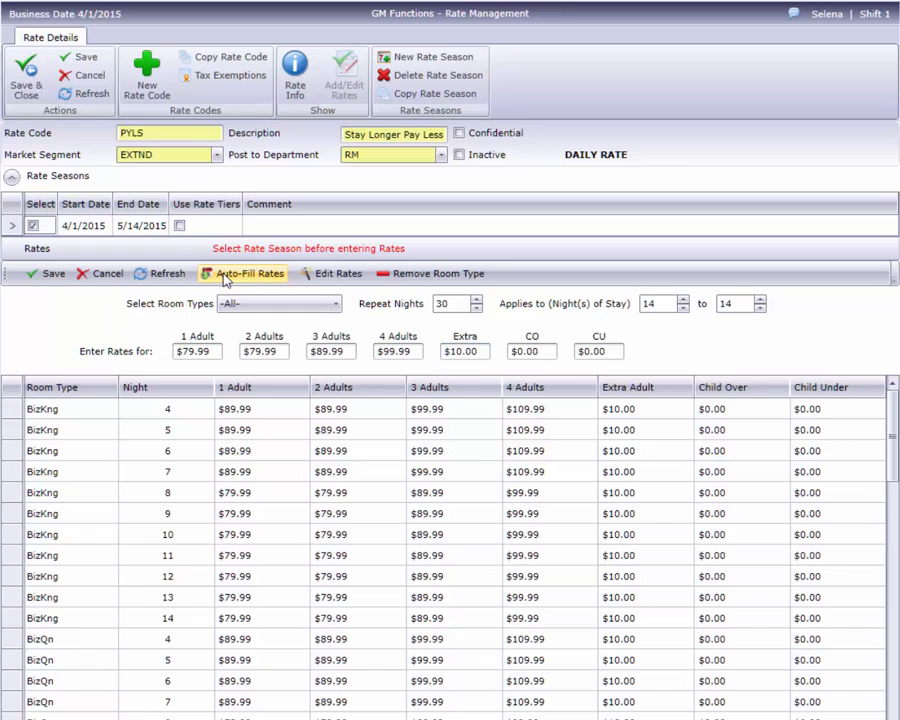
left_click(53, 274)
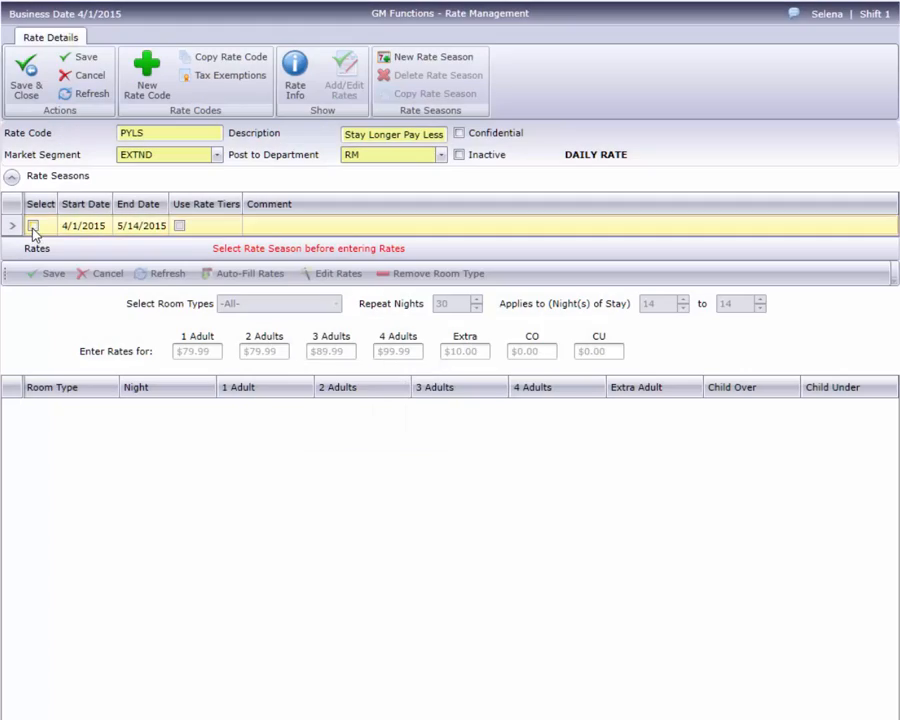
Reselect the PYLS season for rate editing and set the applicable nights of stay to 15 through 30.
left_click(33, 227)
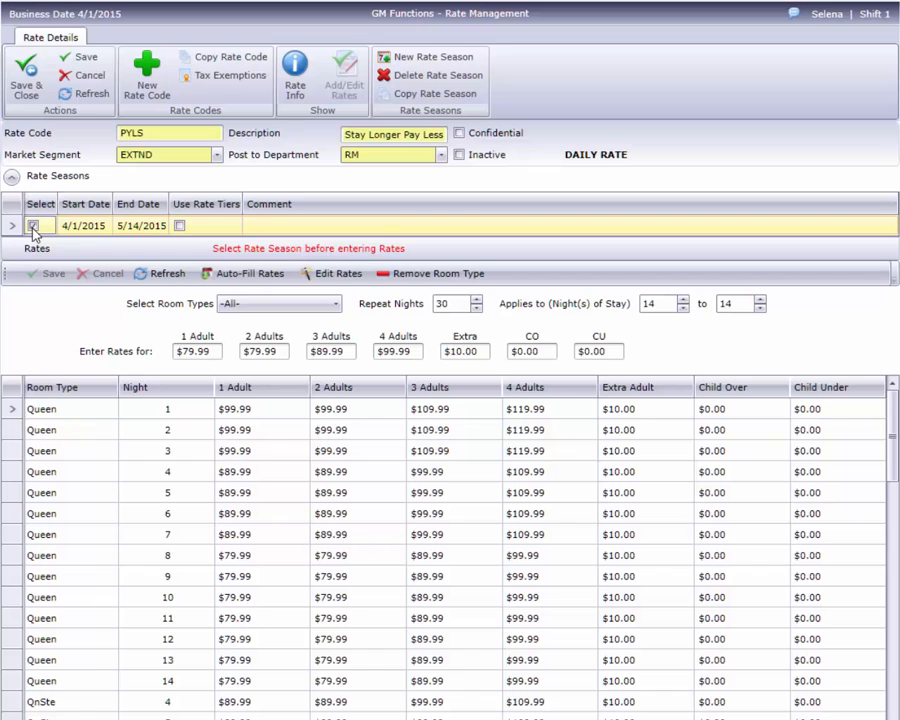
double_click(658, 302)
type("15")
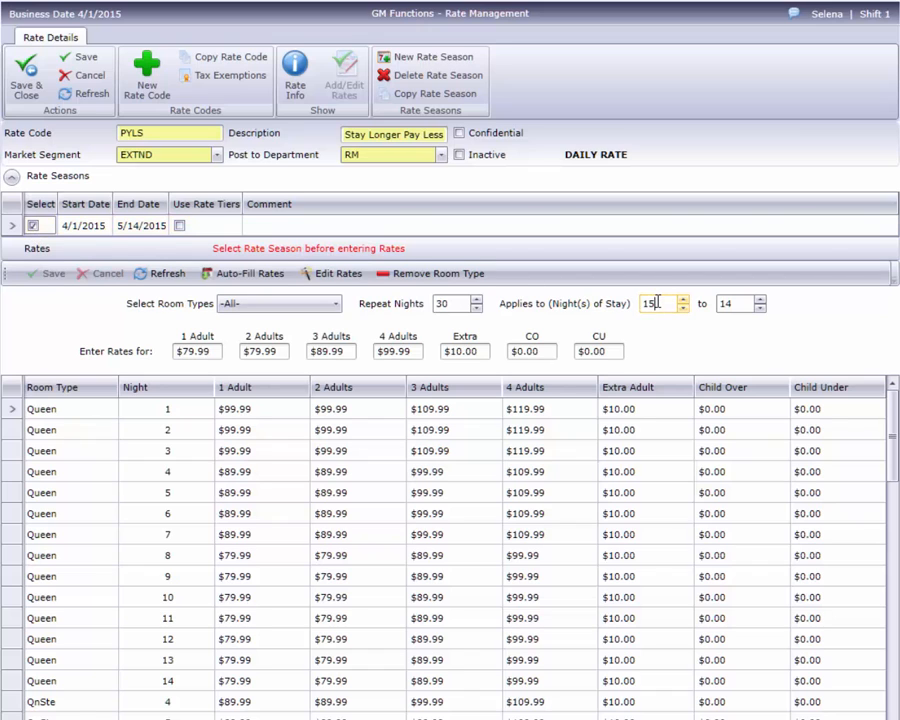
key("Tab")
type("30")
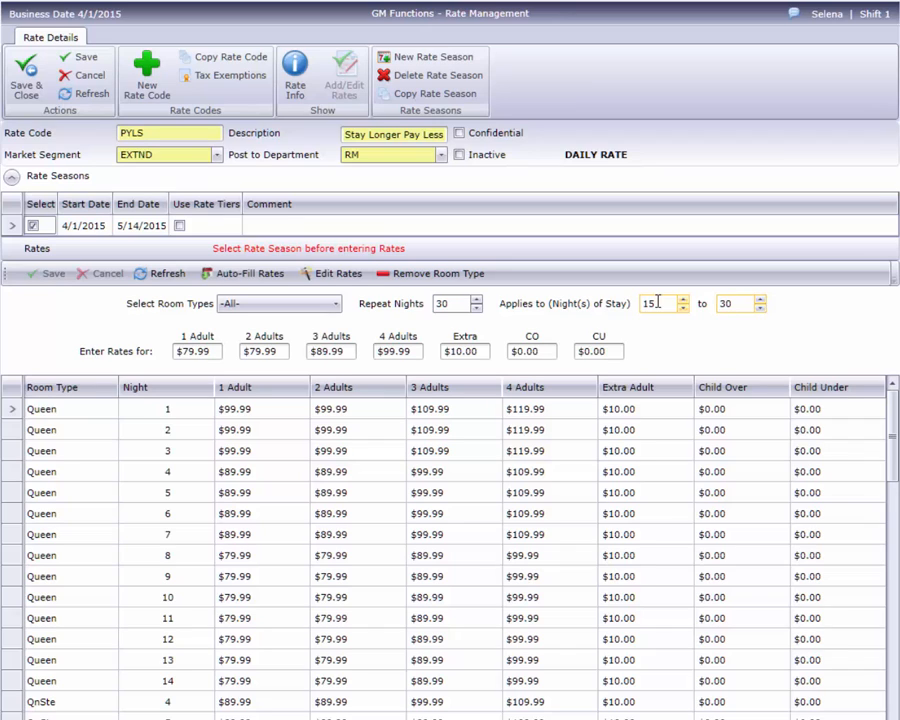
Auto-fill all room types with 69.99 for 1 and 2 adults, 79.99 for 3, 89.99 for 4, 10 per extra adult, and save.
double_click(205, 351)
type("69")
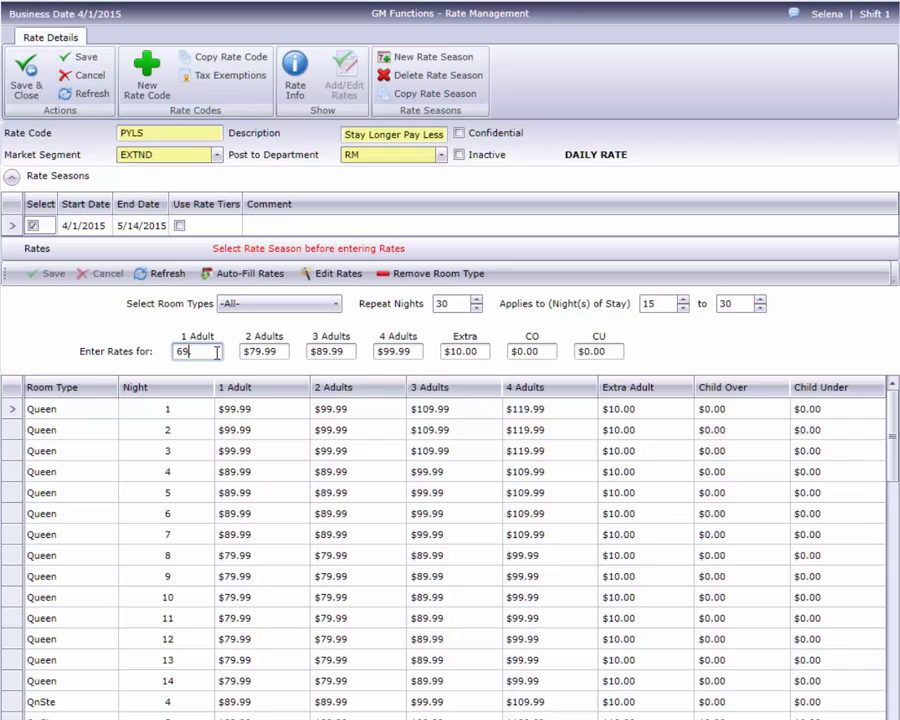
type(".99")
key("Tab")
type("69.99")
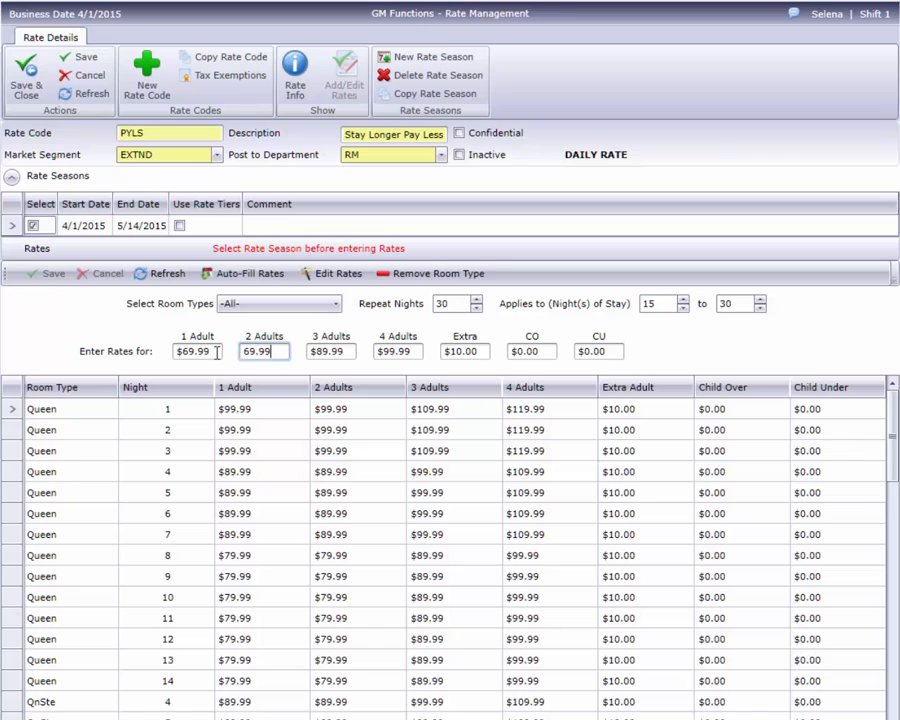
key("Tab")
type("79.99")
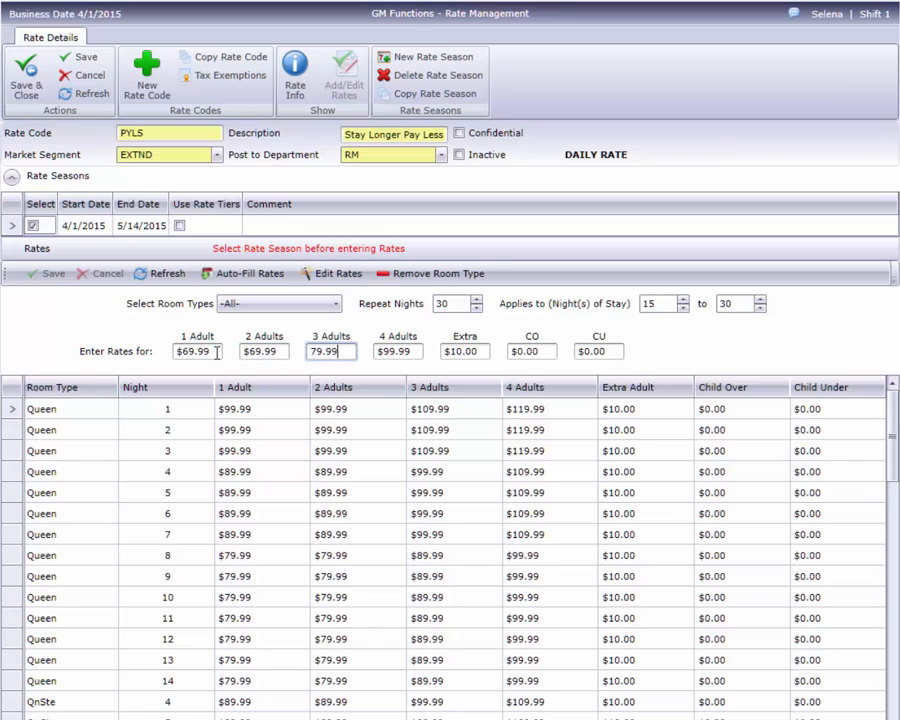
key("Tab")
type("89.99")
key("Tab")
type("10.")
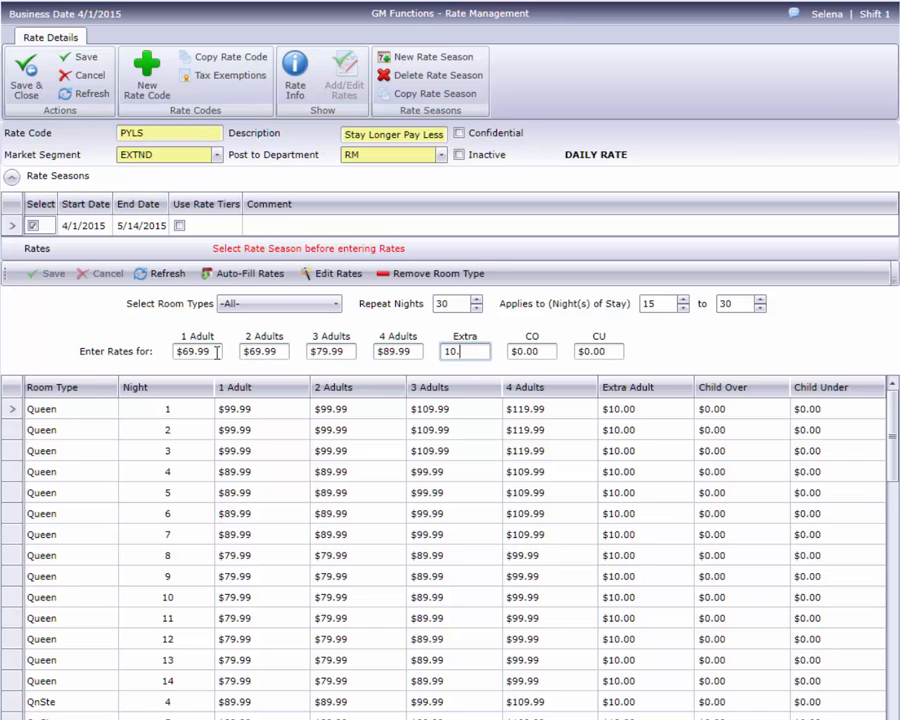
type("00")
key("Tab")
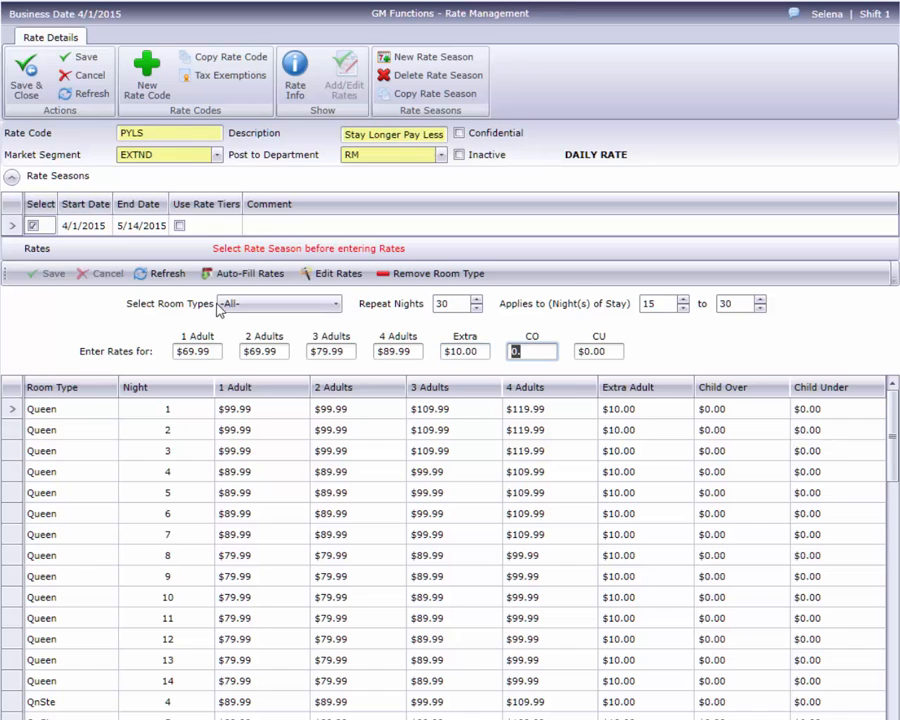
left_click(230, 276)
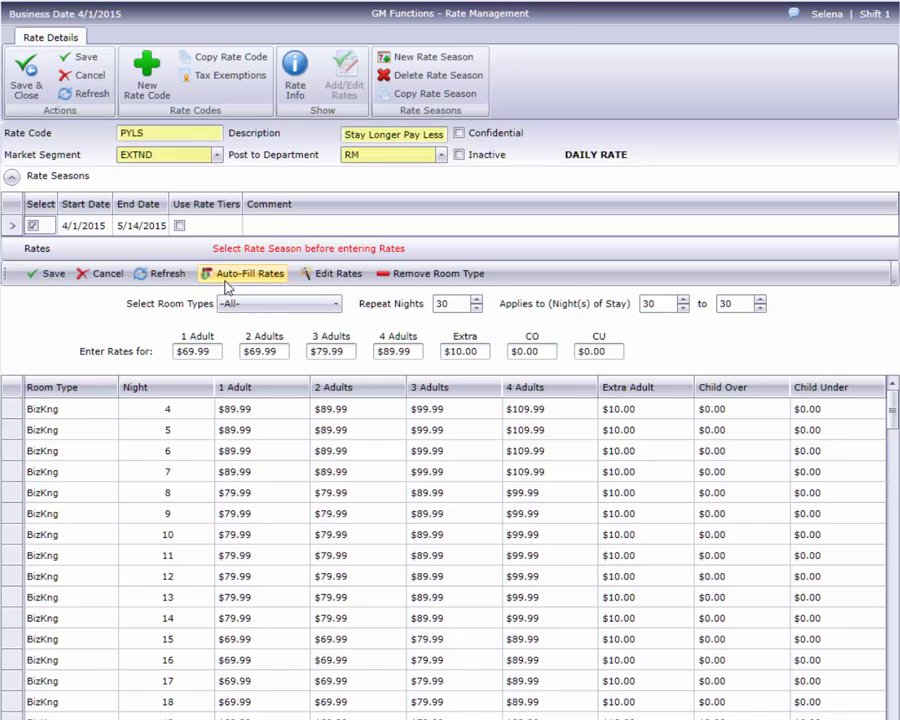
left_click(48, 278)
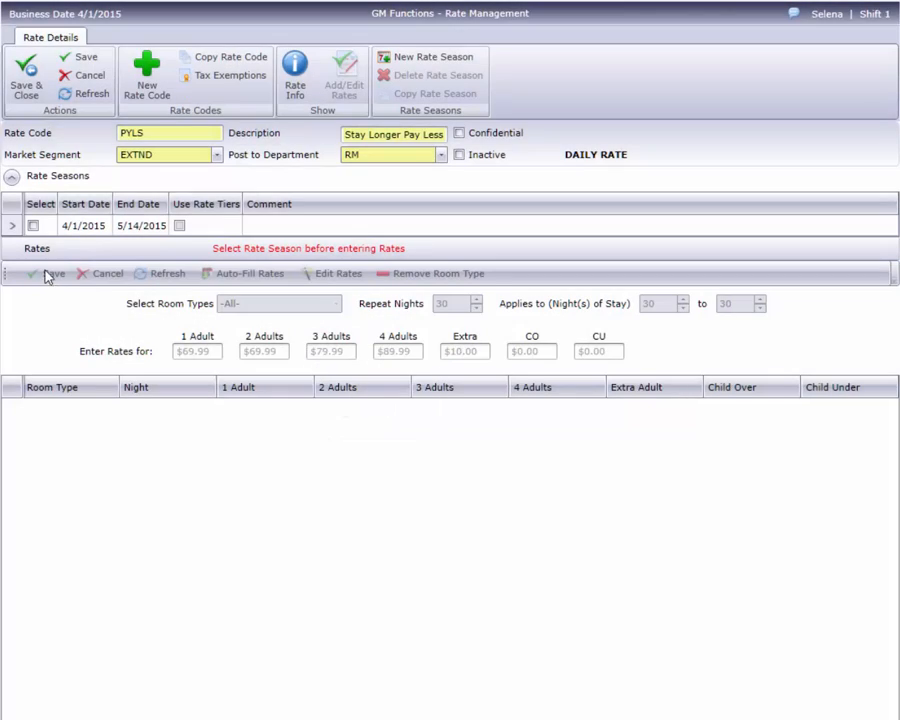
Reopen the PYLS season's rates and review them sorted by room type.
left_click(33, 226)
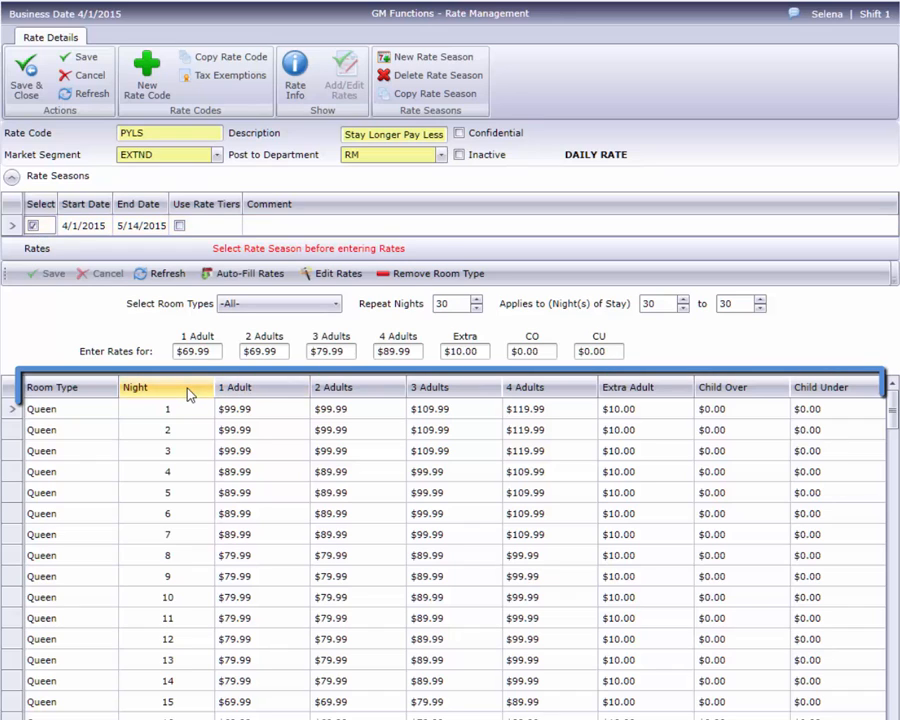
left_click(110, 396)
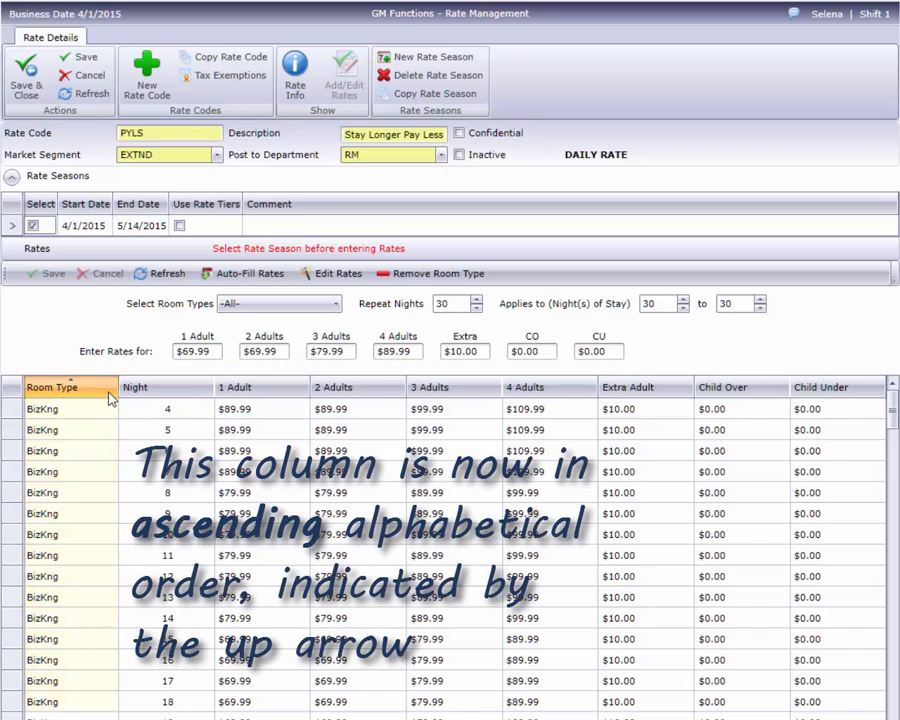
left_click(110, 396)
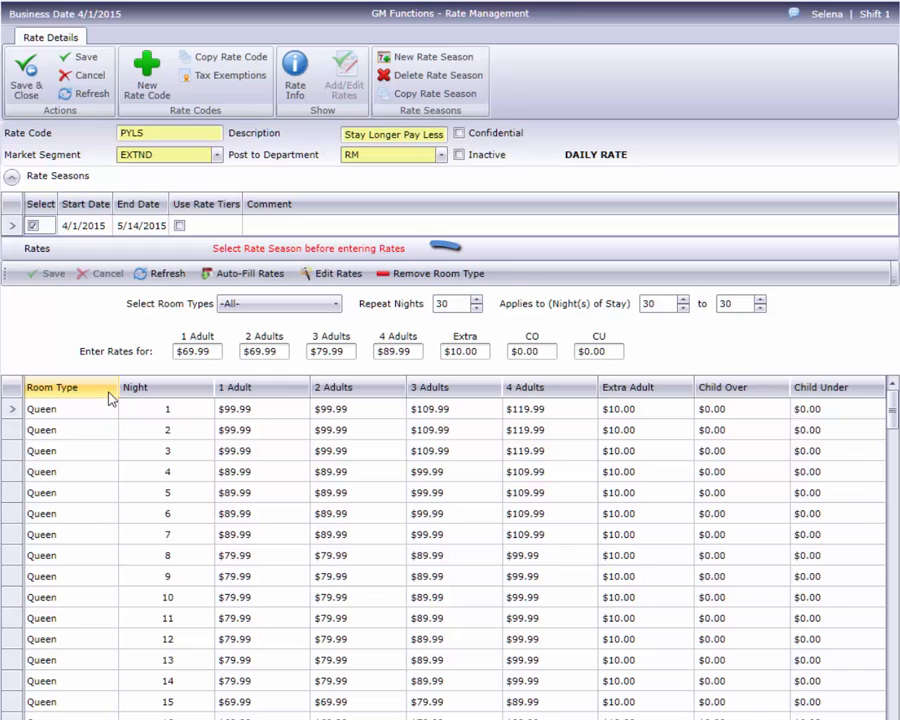
Remove the BizKng and BizQn room types from the PYLS season and save the rates.
left_click(393, 281)
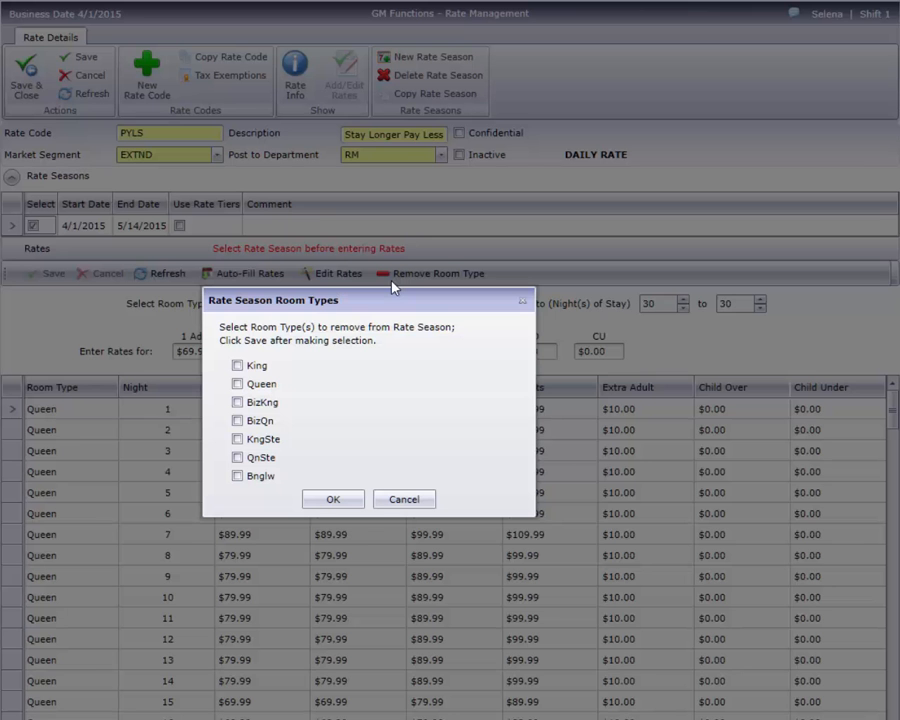
left_click(237, 402)
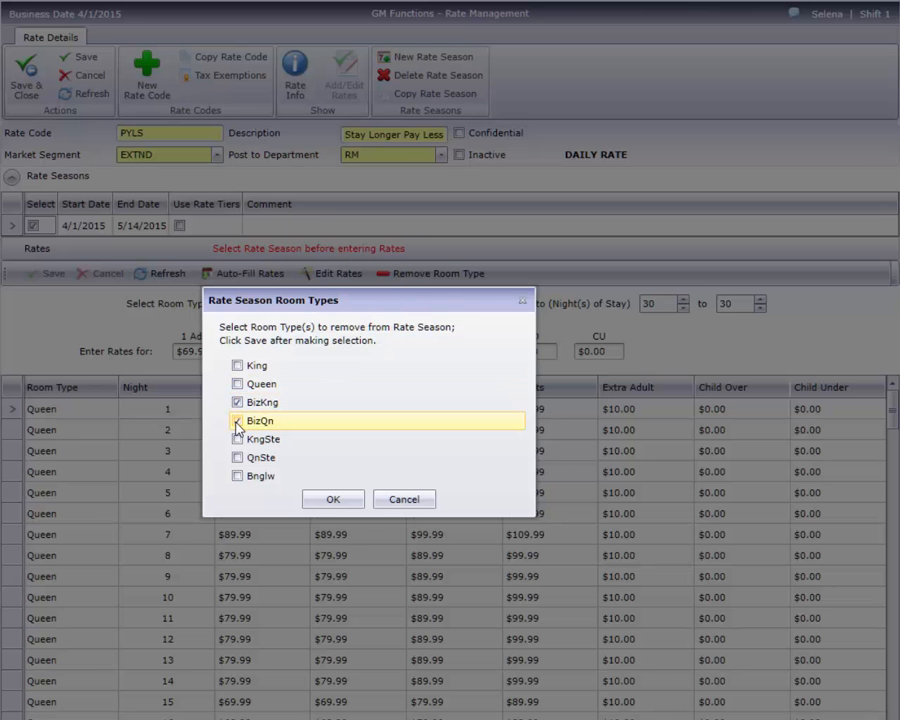
left_click(359, 499)
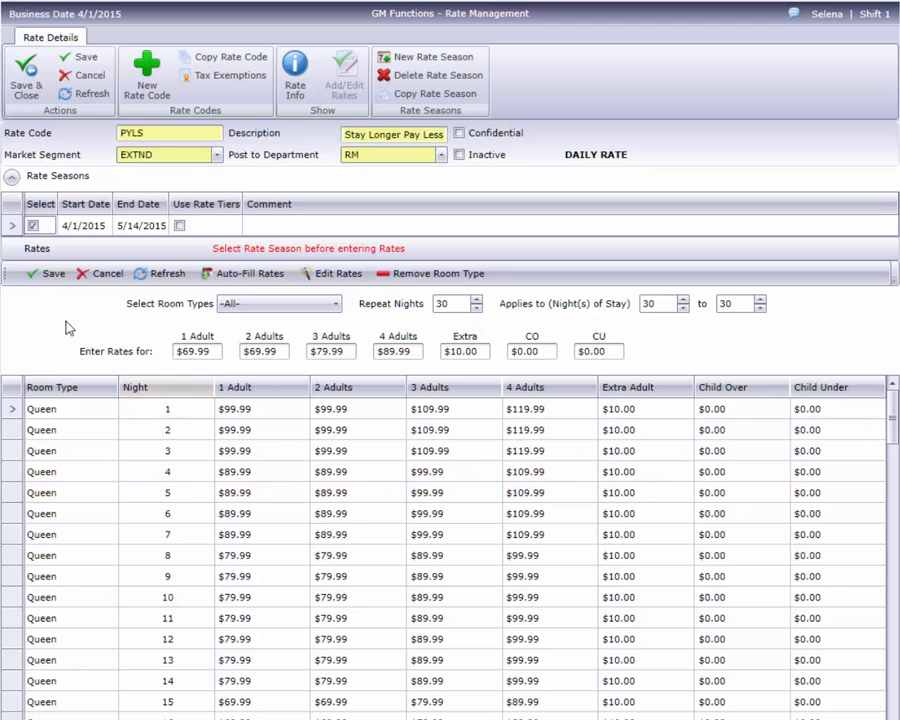
left_click(45, 276)
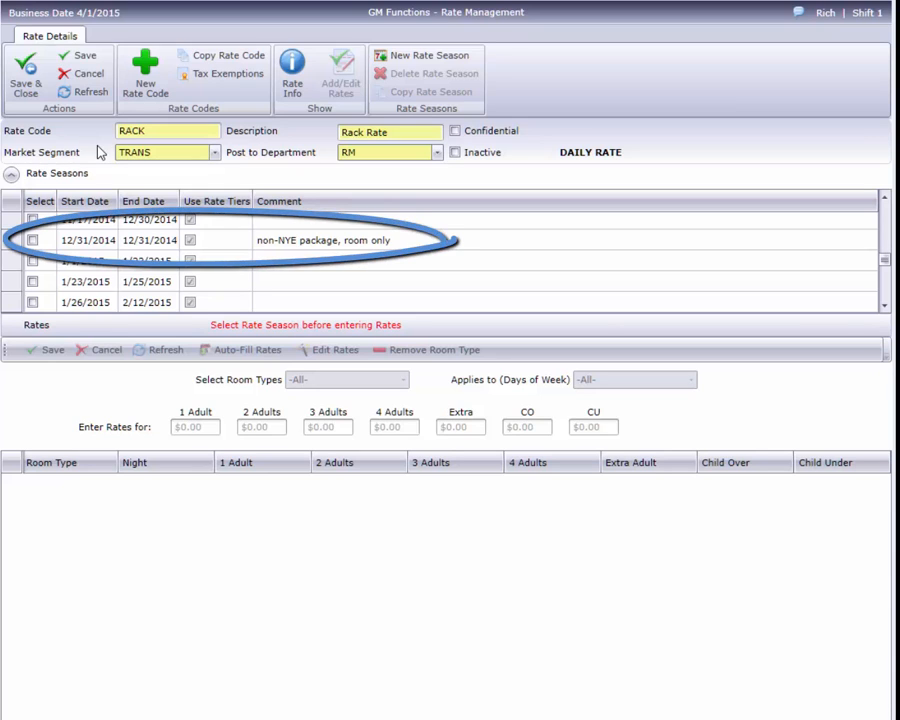
Copy the RACK rate season dated 12/31/2014 with the comment "non-NYE package, room only".
left_click(31, 241)
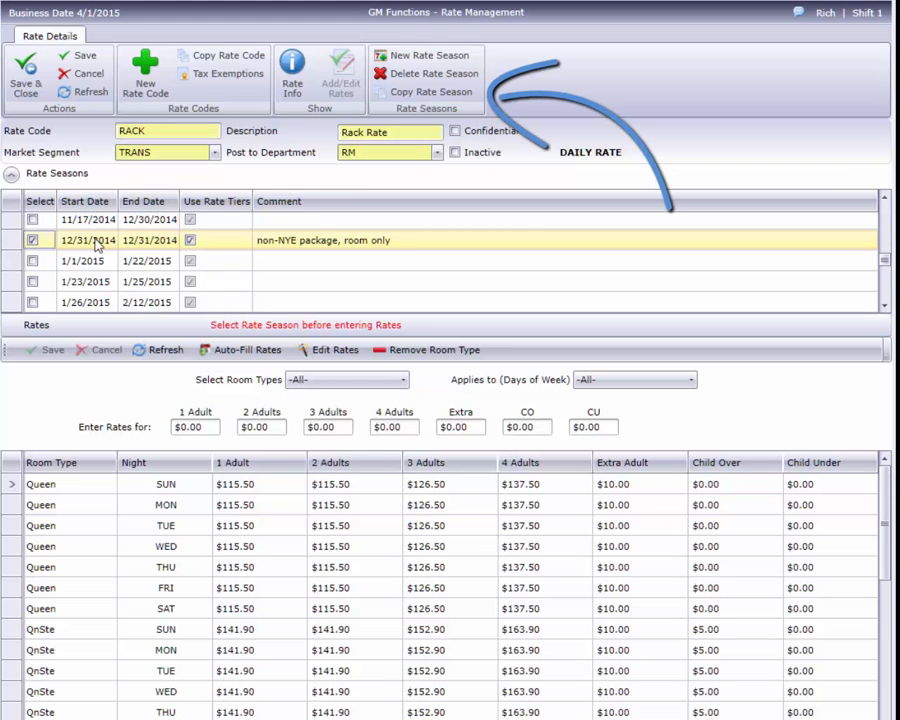
left_click(428, 92)
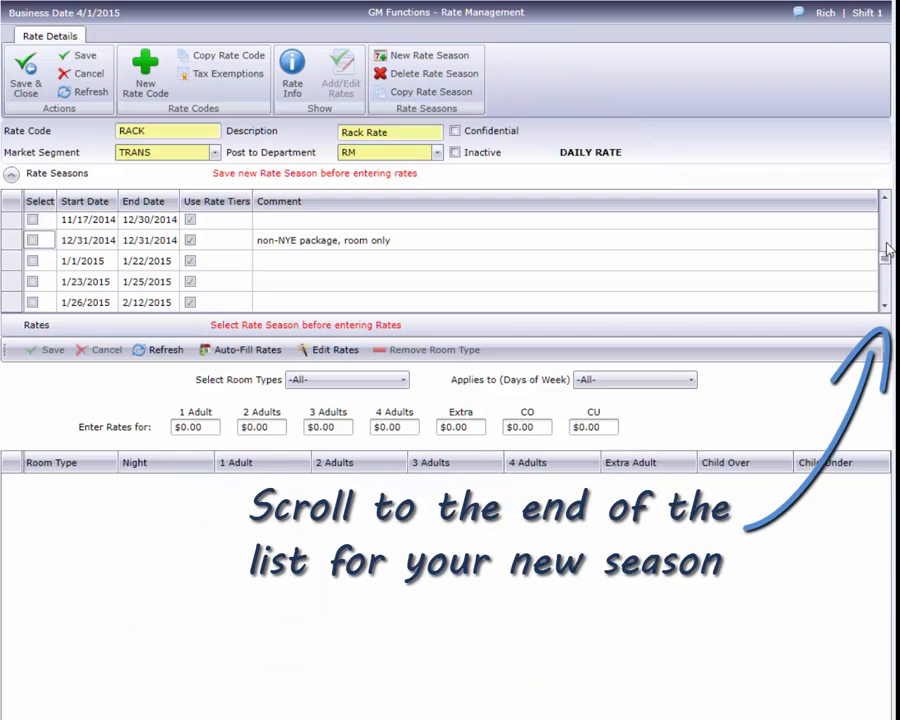
left_click_drag(885, 258, 885, 292)
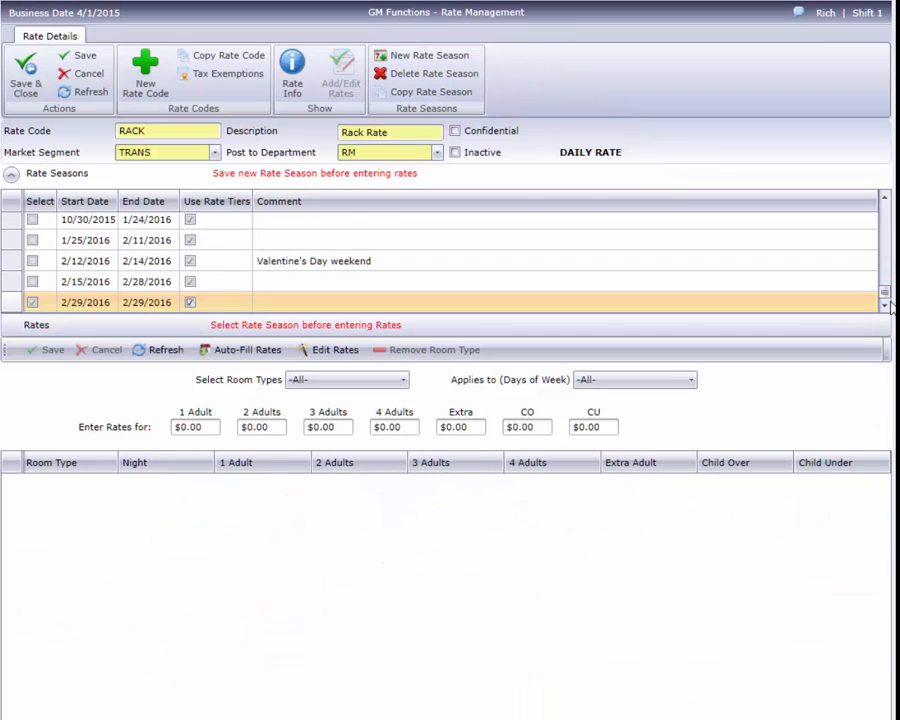
Date the copied RACK season 12/31/2015 to 1/1/2016, enter the comment "Non-NYE Package", and save.
left_click(115, 306)
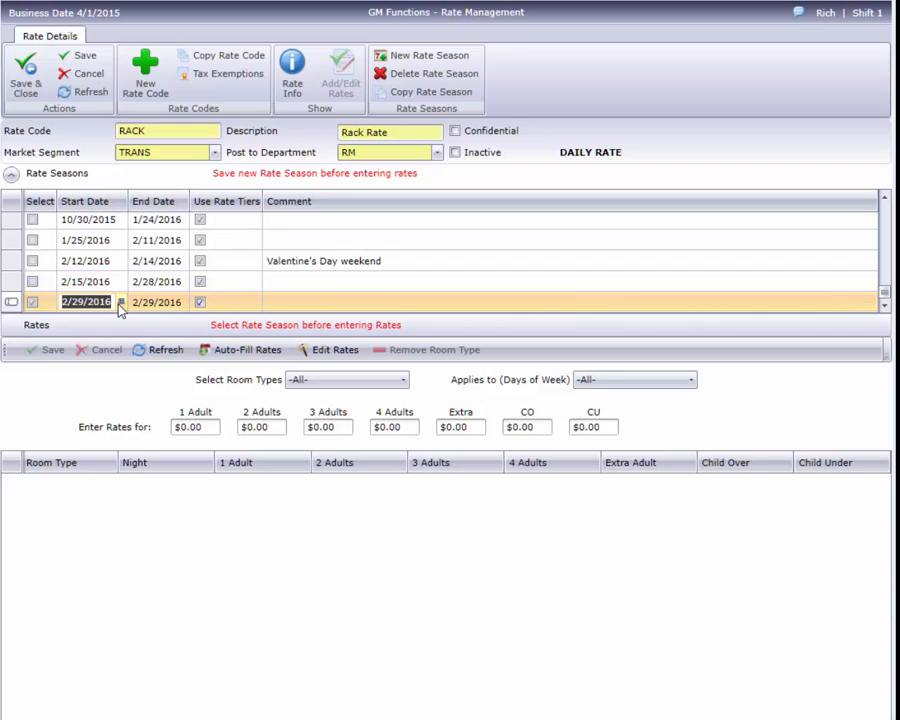
type("12/31/20")
type("15")
key("Tab")
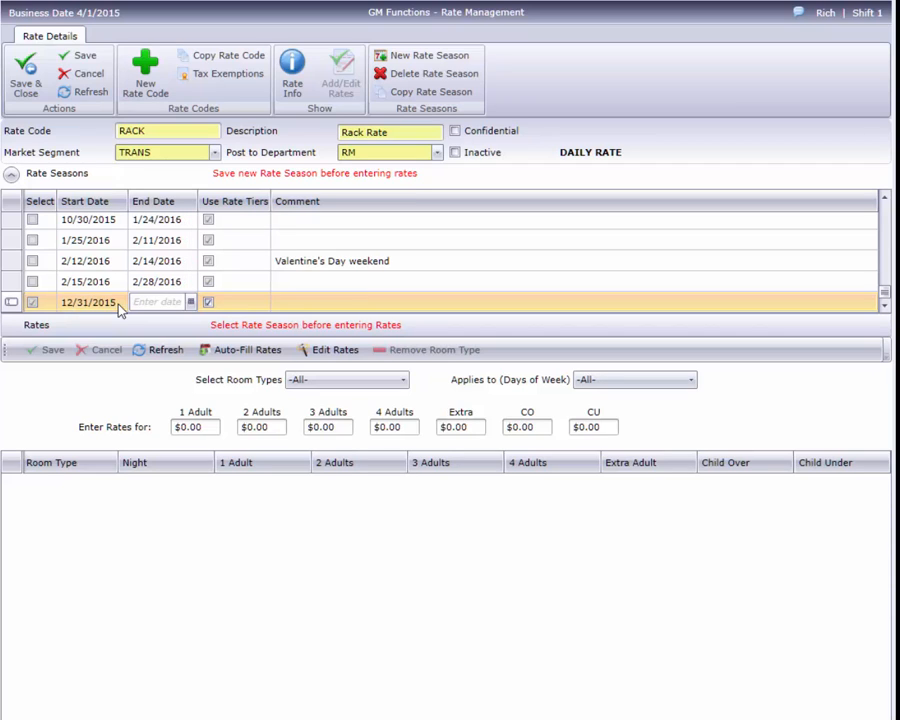
type("1/")
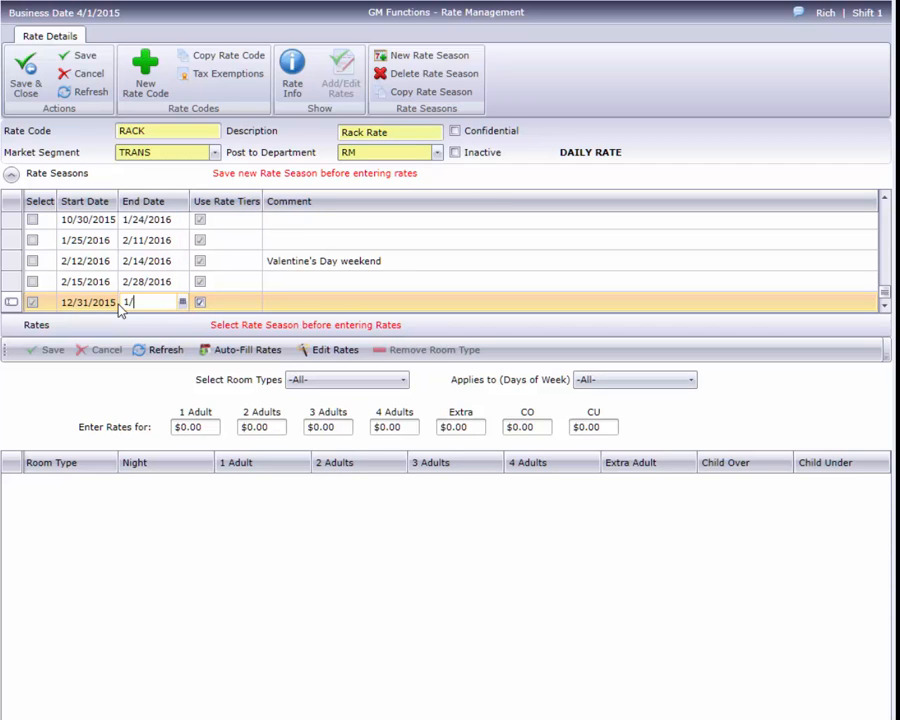
type("1/2016")
key("Tab")
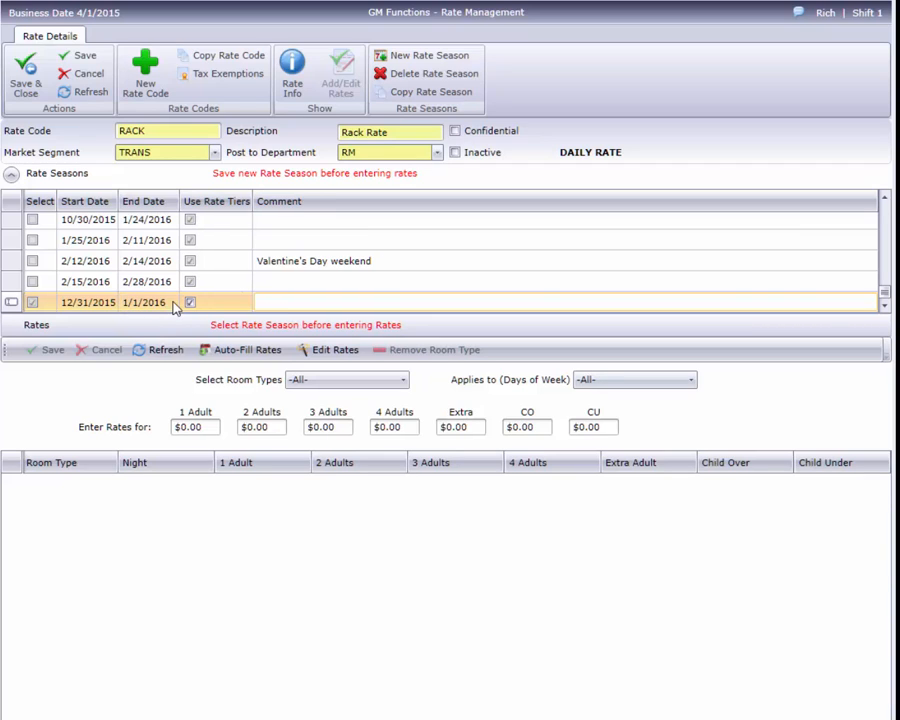
type("Non-NYE Package")
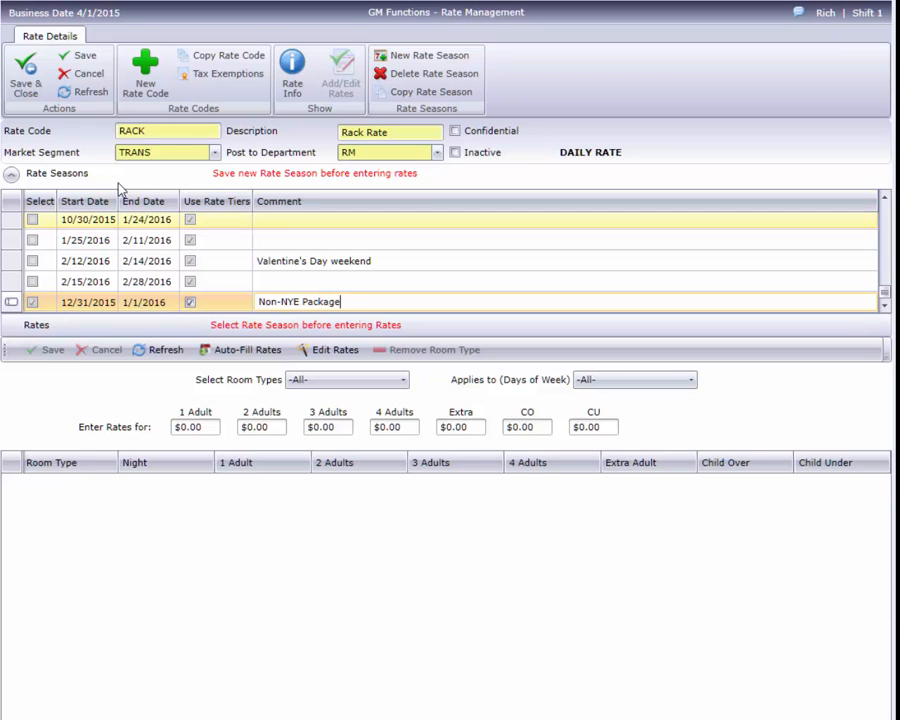
left_click(86, 57)
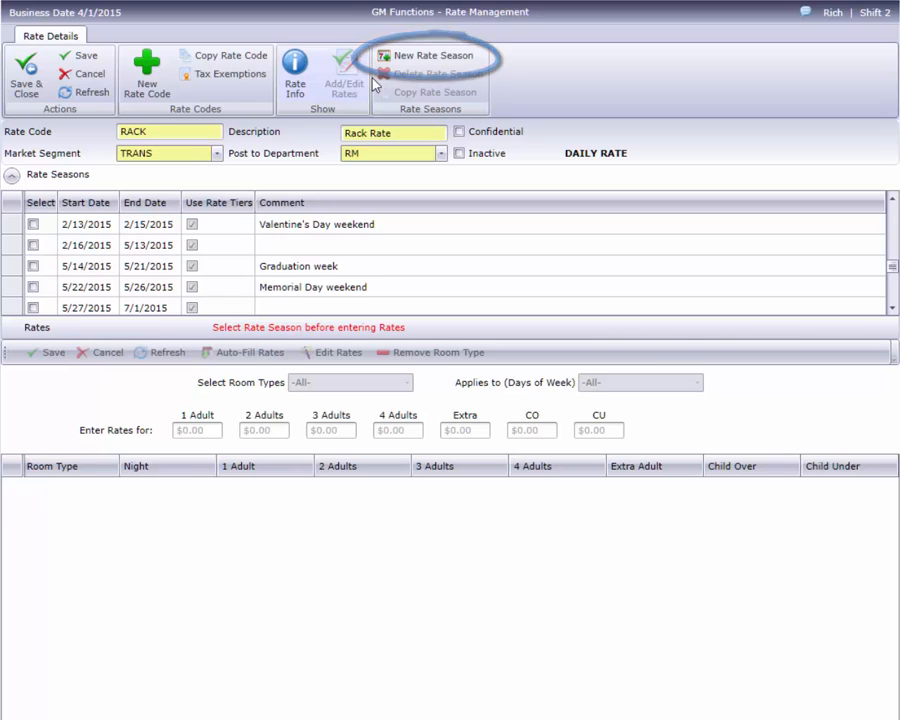
Add a new RACK rate season running from 4/15/2016 to 4/26/2016.
left_click(410, 62)
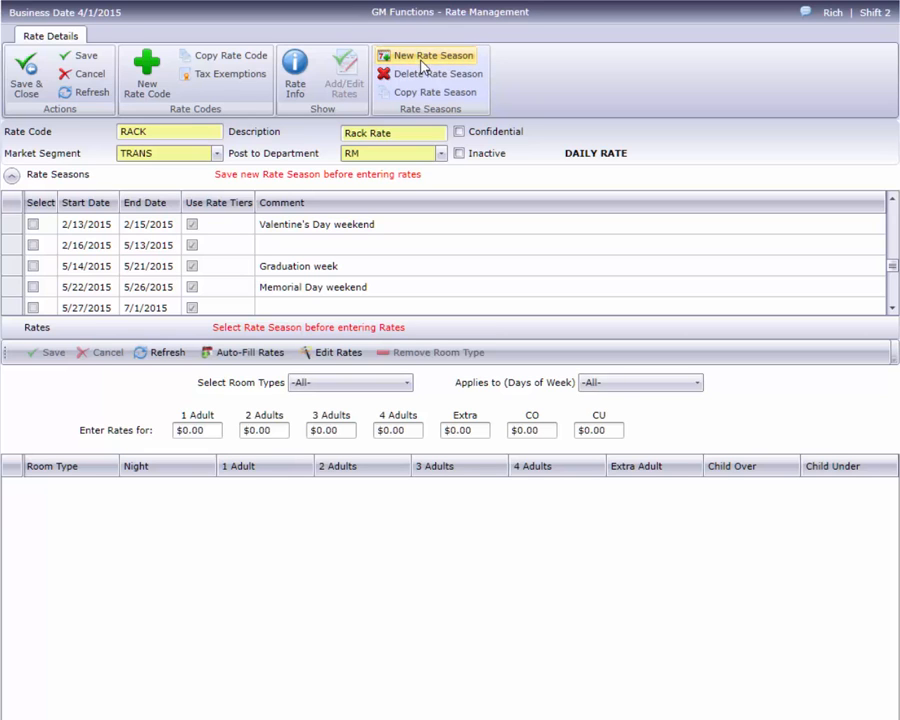
left_click_drag(893, 267, 892, 303)
left_click(96, 308)
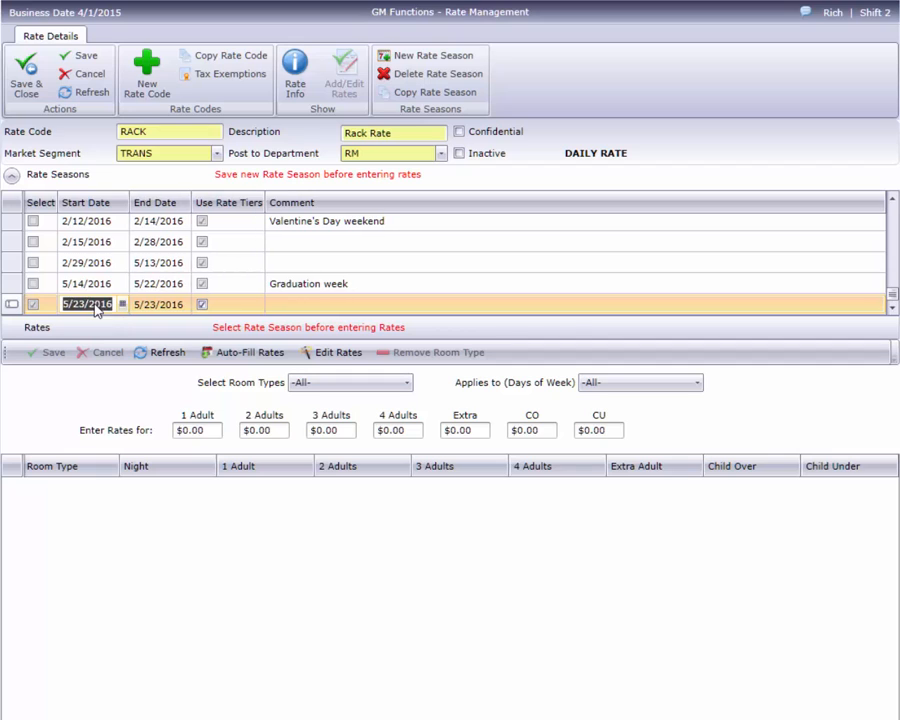
type("4/15/16")
key("Tab")
type("4/")
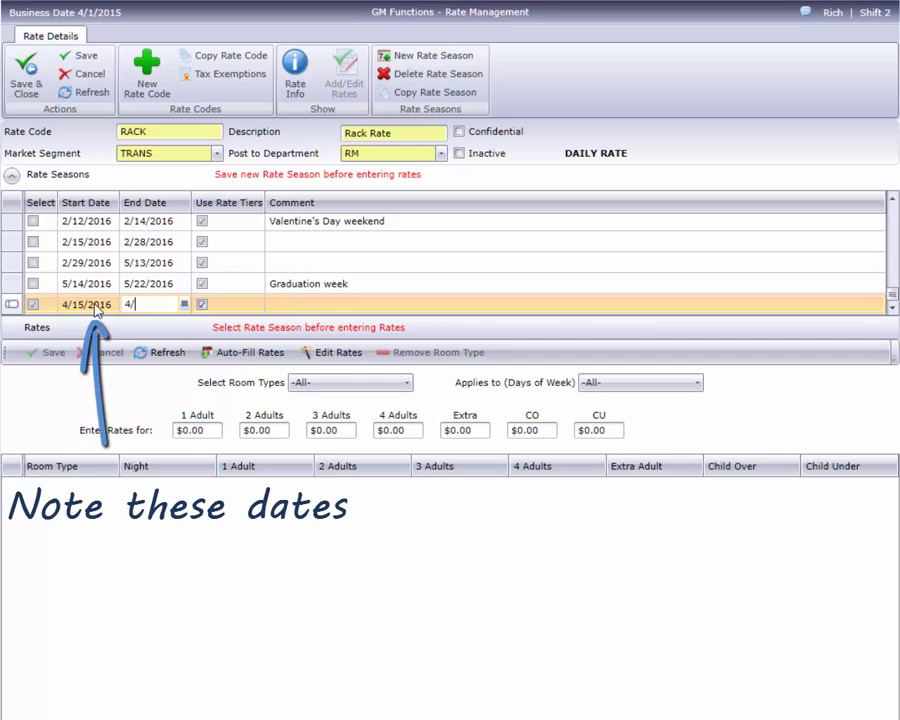
type("26/2016")
key("Tab")
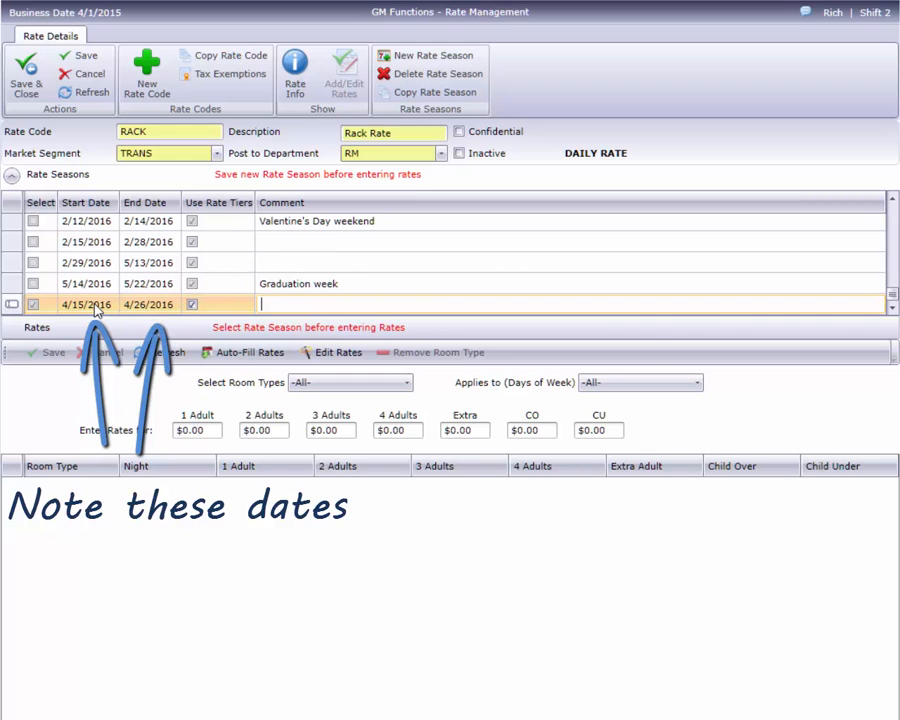
Enter the comment "Playoffs week 1" for the new season and save the rate code.
type("Playoff")
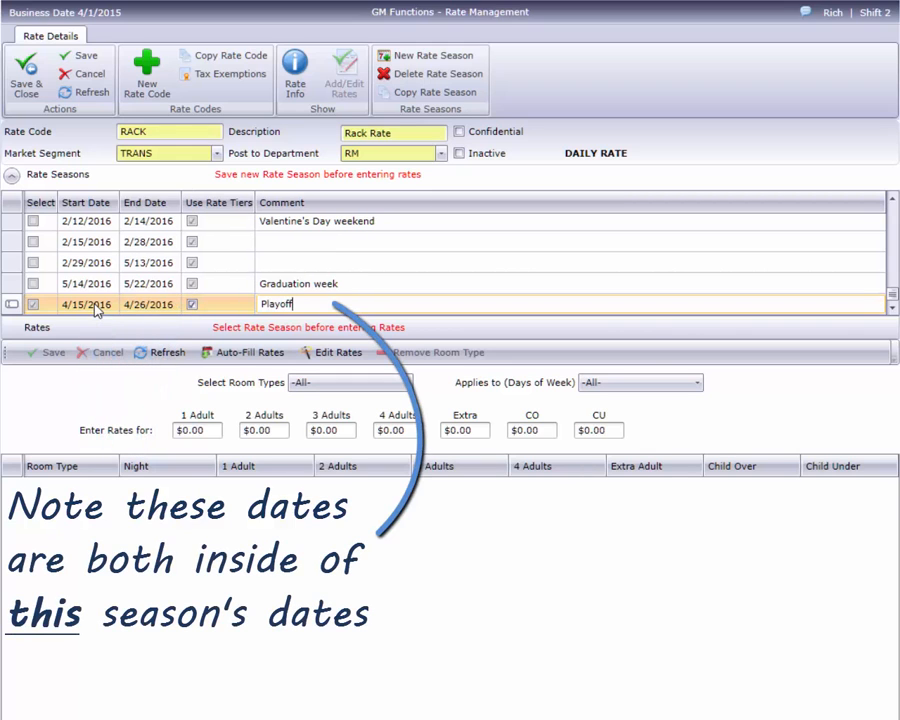
type("s week")
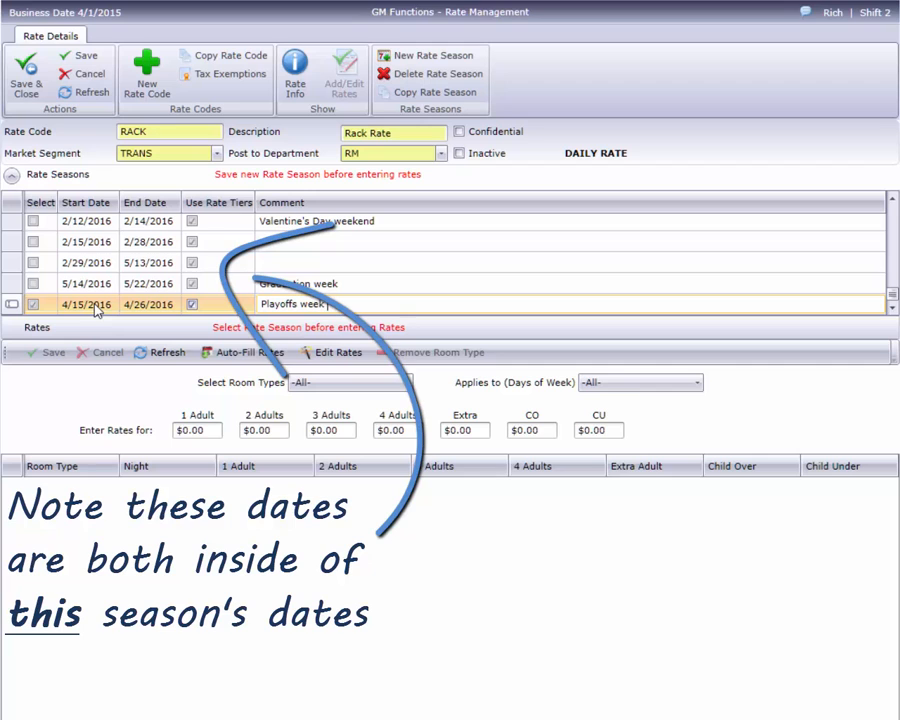
type(" 1")
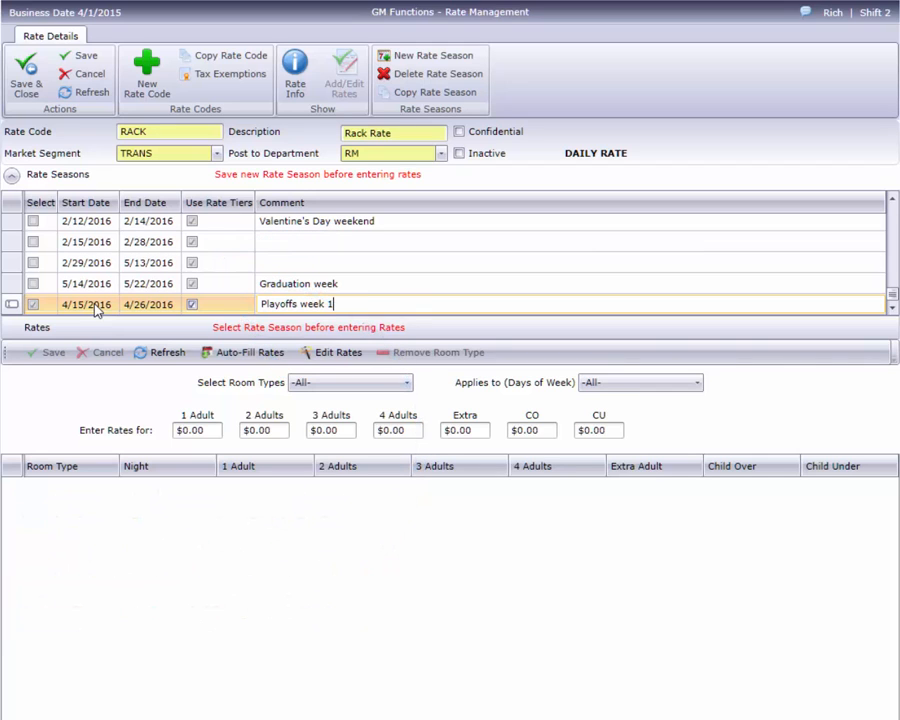
left_click(88, 55)
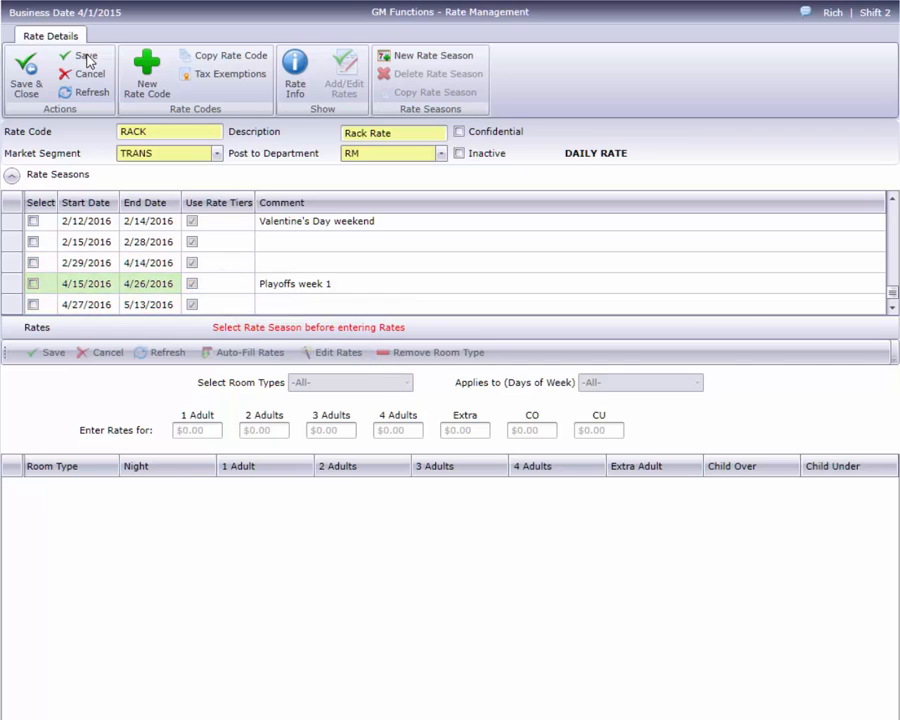
Open the rates of the RACK season commented "Playoffs week 1" for editing.
left_click(33, 284)
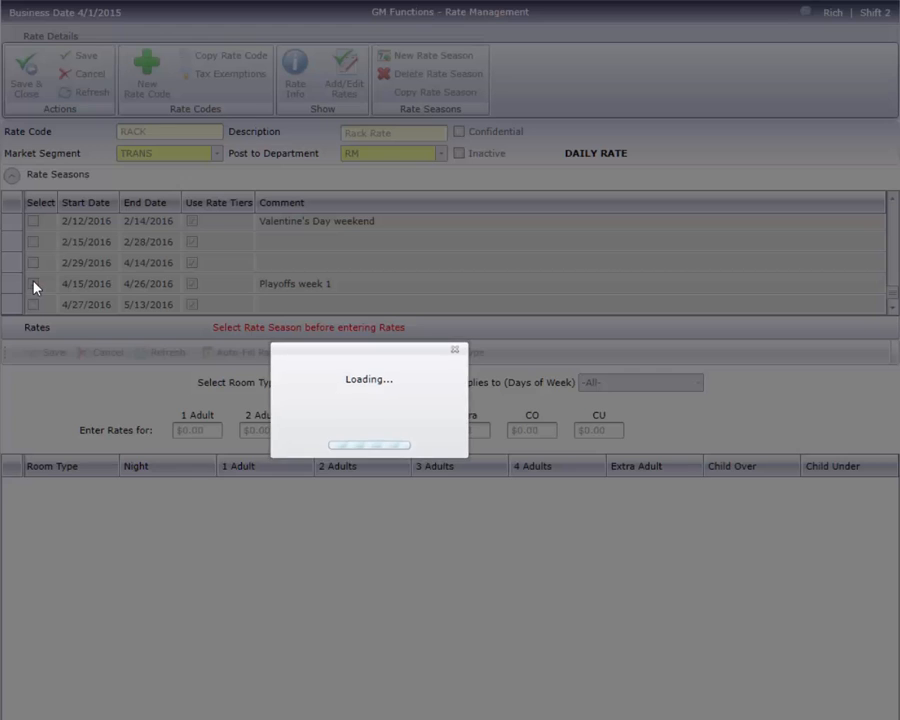
left_click(339, 354)
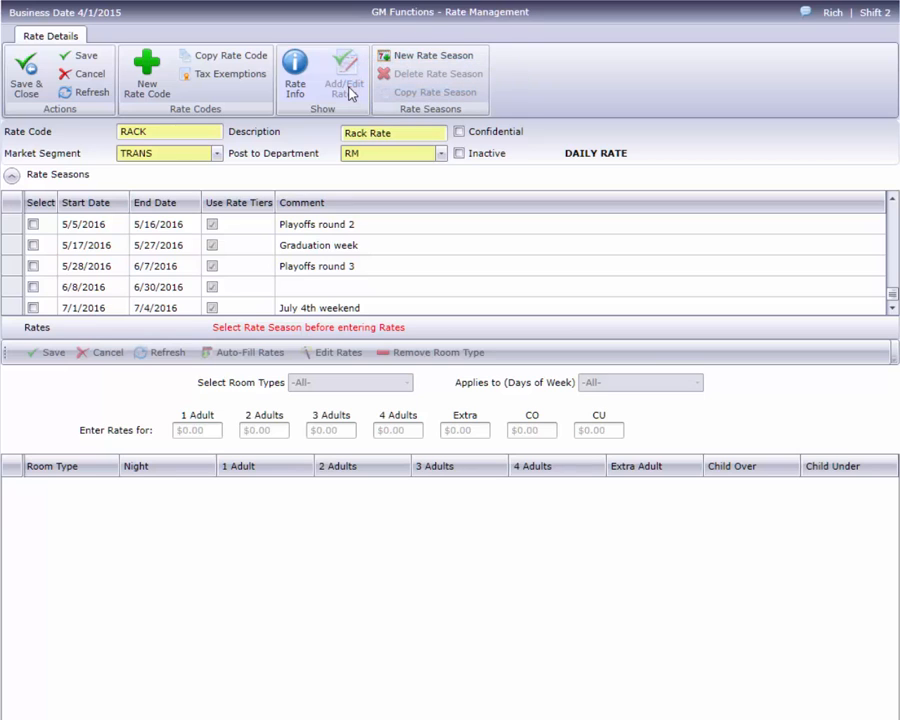
Delete the RACK rate seasons commented "Playoffs round 3" and "Playoffs round 2".
left_click(34, 267)
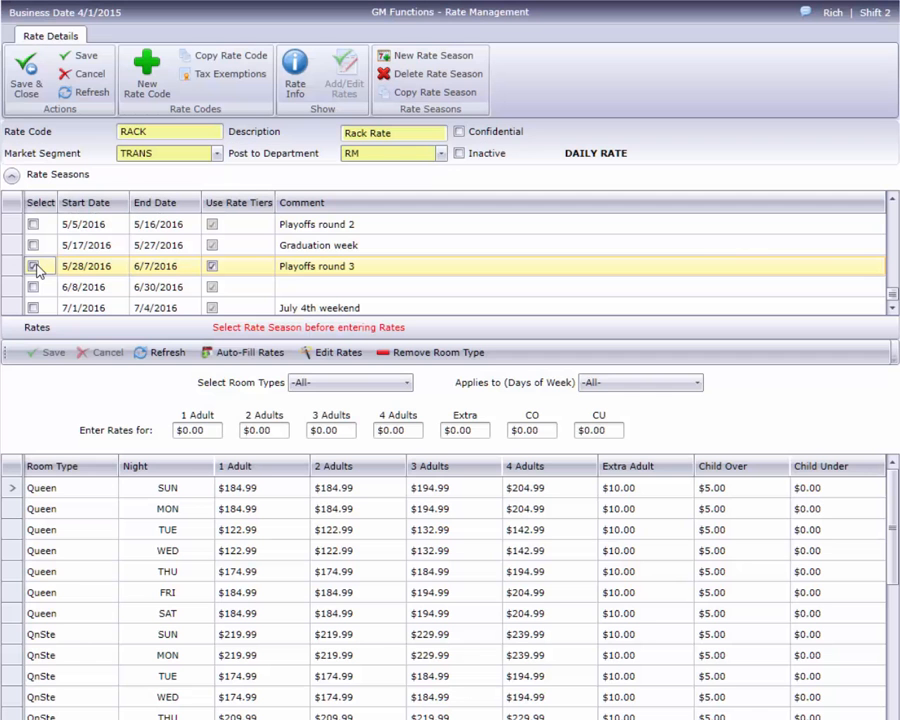
left_click(414, 76)
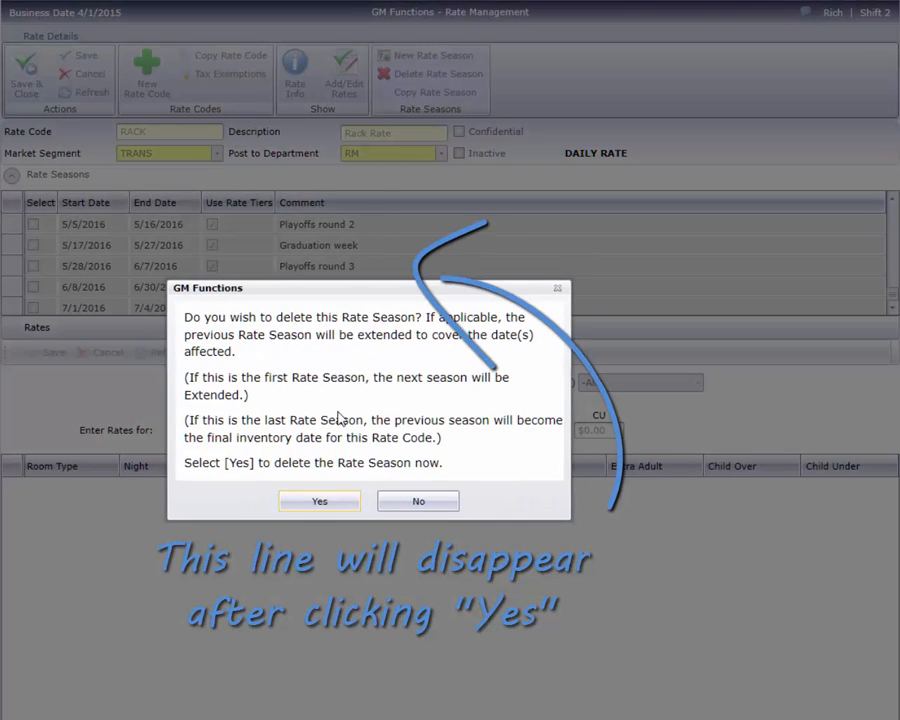
left_click(319, 501)
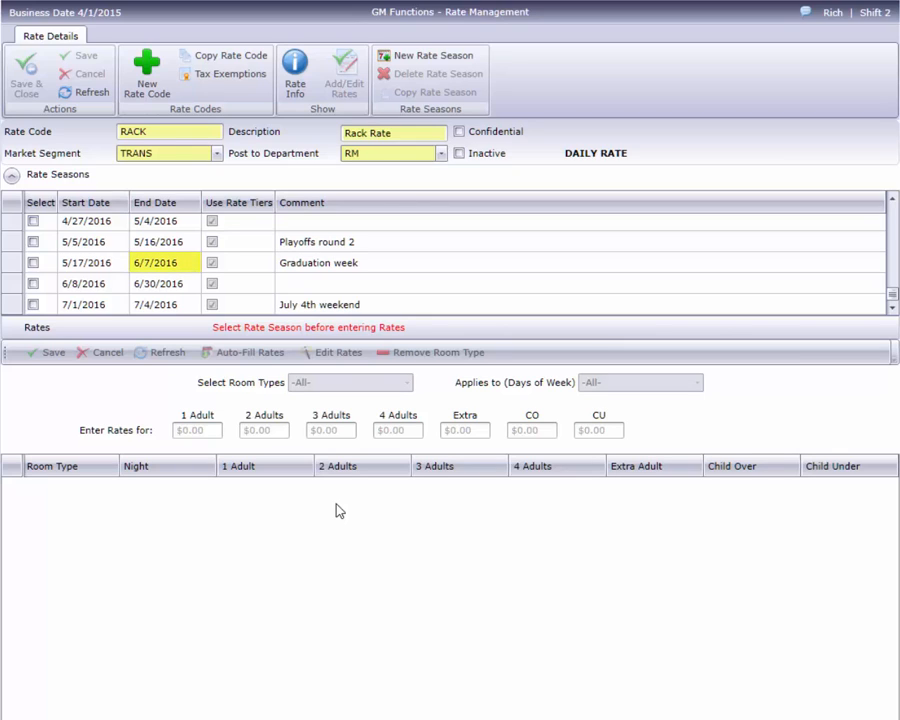
left_click(33, 242)
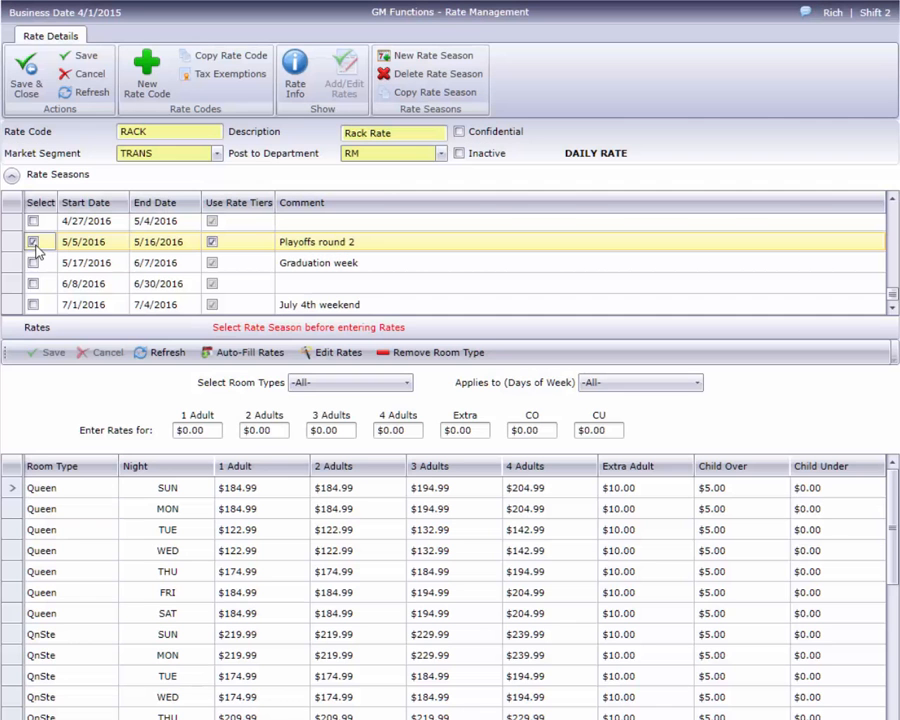
left_click(405, 76)
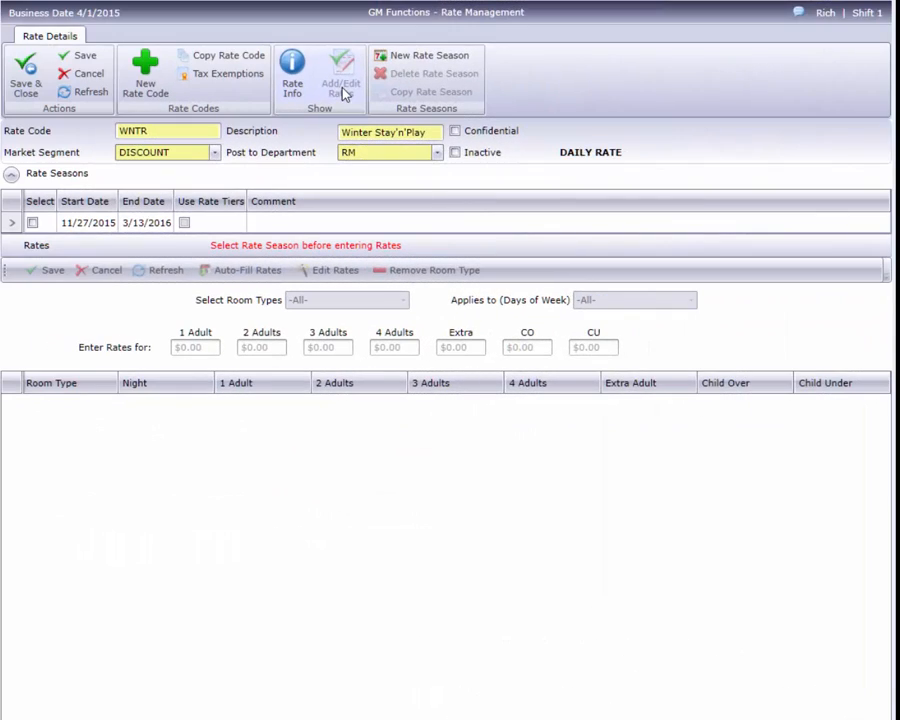
Add an empty WNTR rate season from 3/14/2016 to 11/24/2016 with rate tiers turned off, and save.
left_click(403, 60)
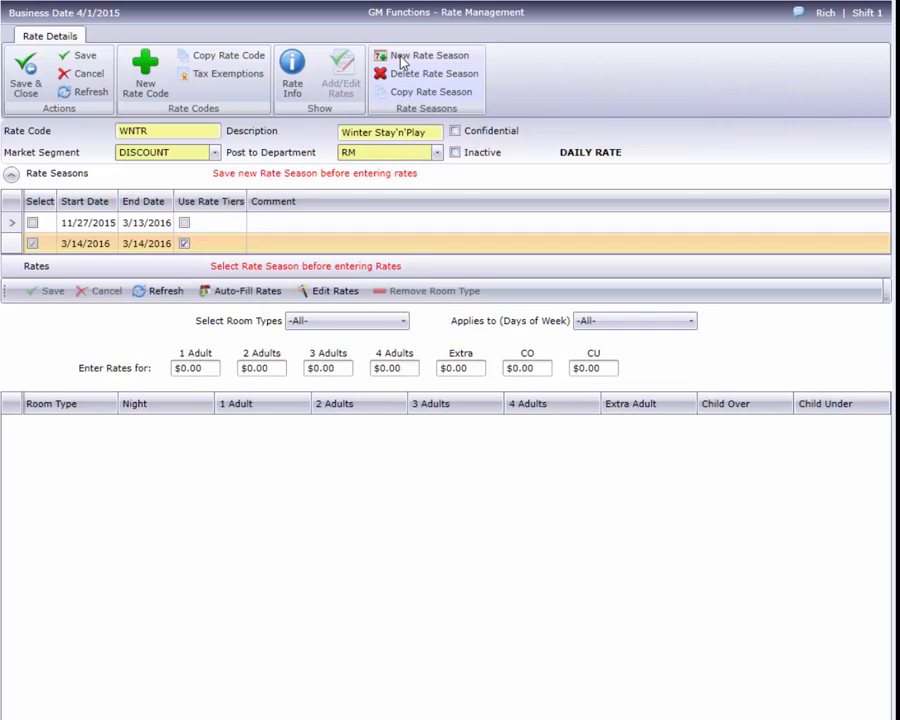
left_click(158, 246)
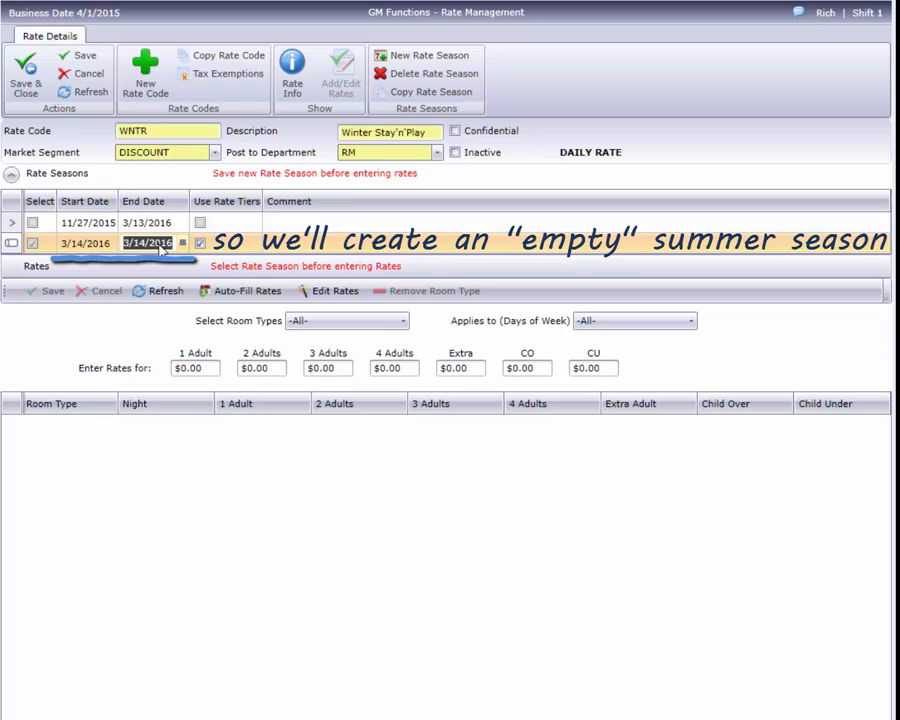
type("11/24")
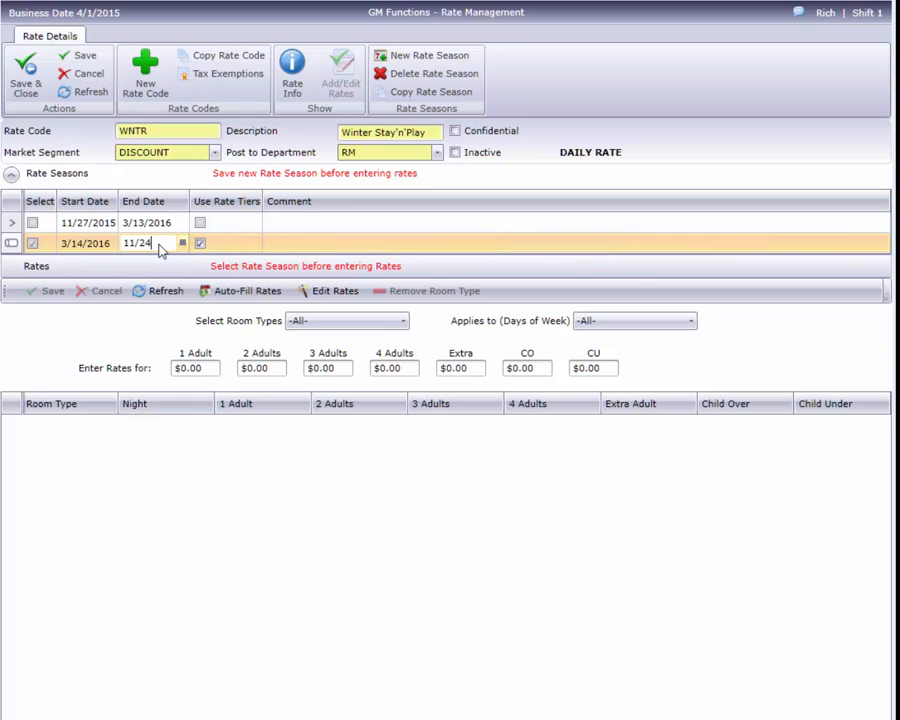
type("/2016")
left_click(198, 248)
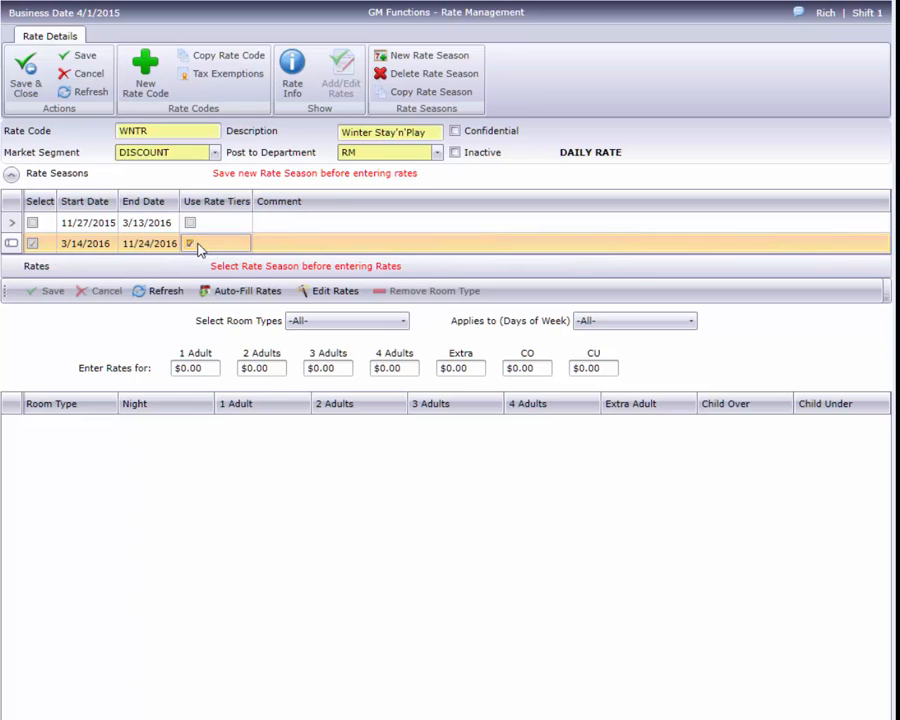
left_click(90, 60)
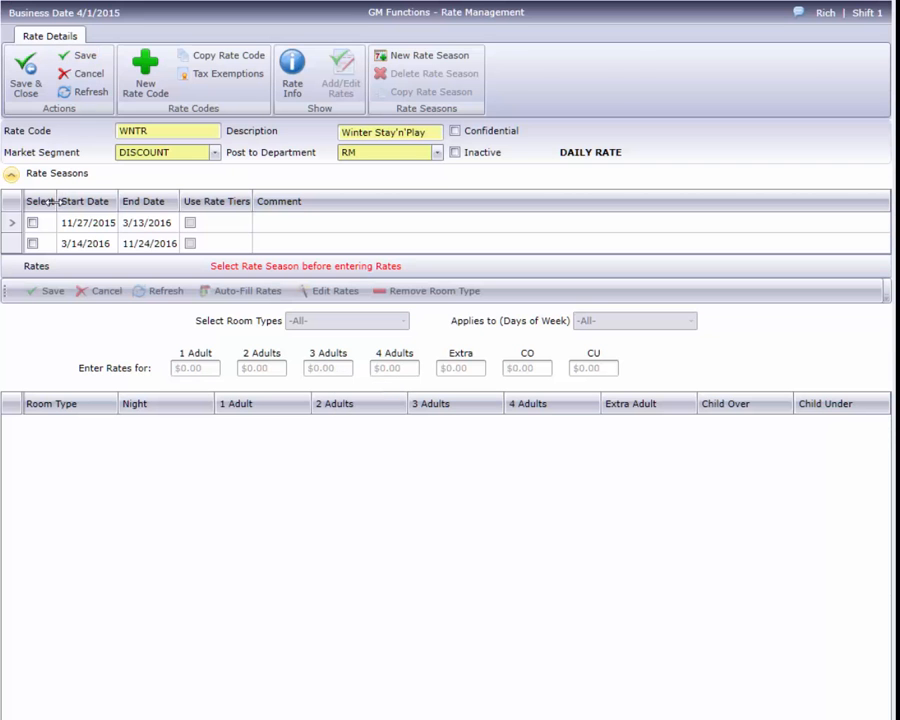
Copy the WNTR season starting 11/27/2015, end the copy on 3/11/2017 with rate tiers turned off, and save.
left_click(32, 223)
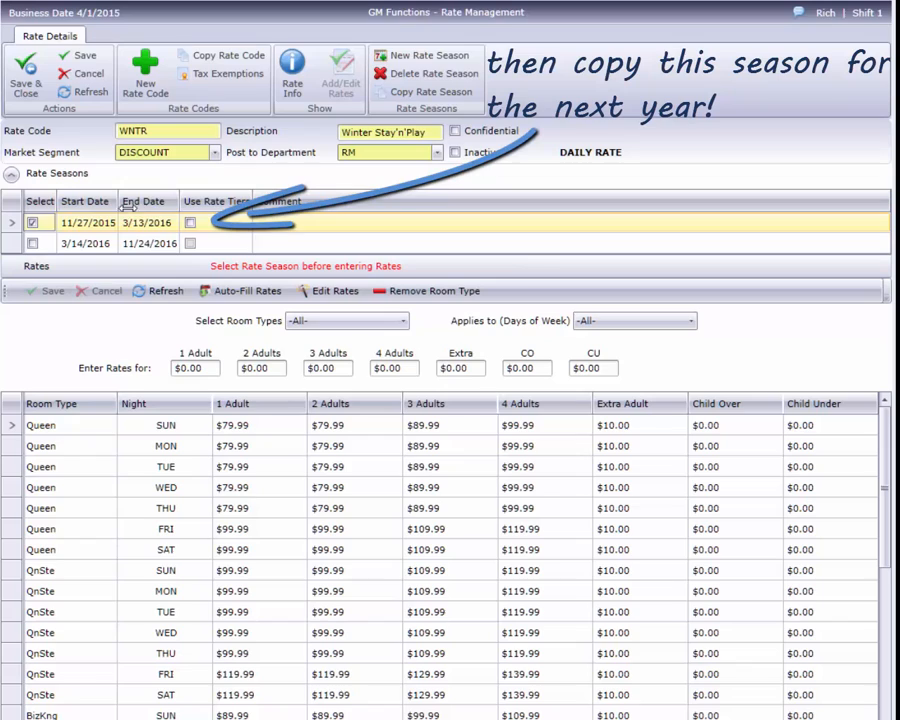
left_click(413, 92)
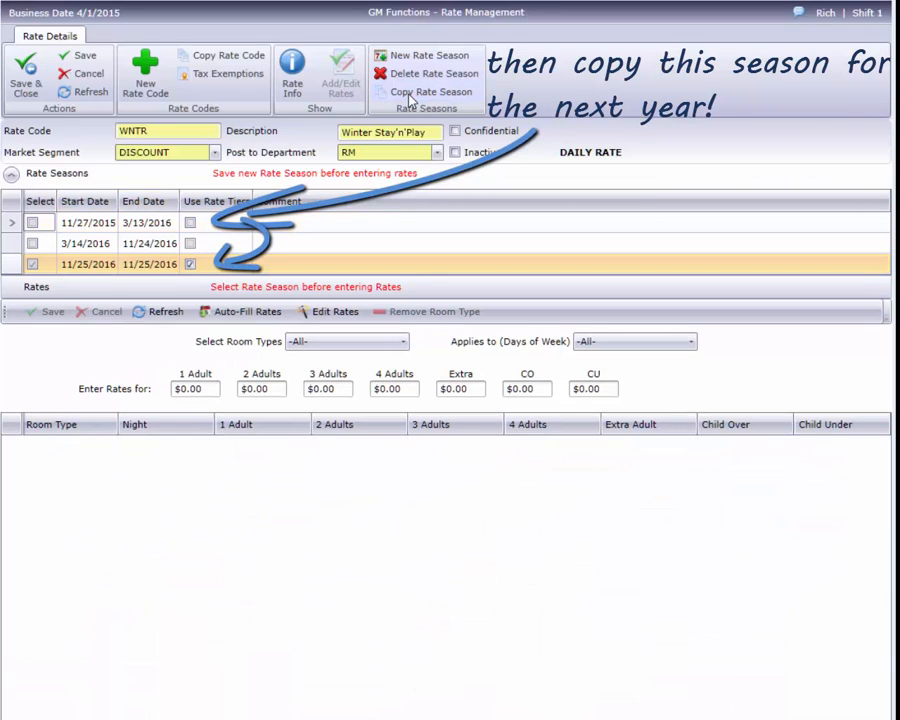
left_click(155, 265)
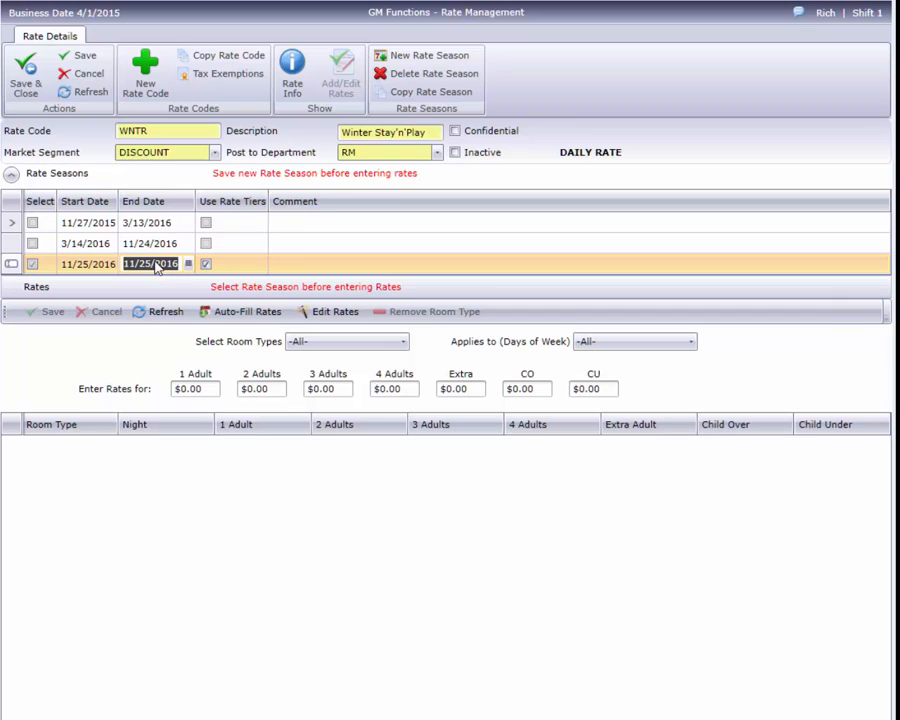
type("3/11/1")
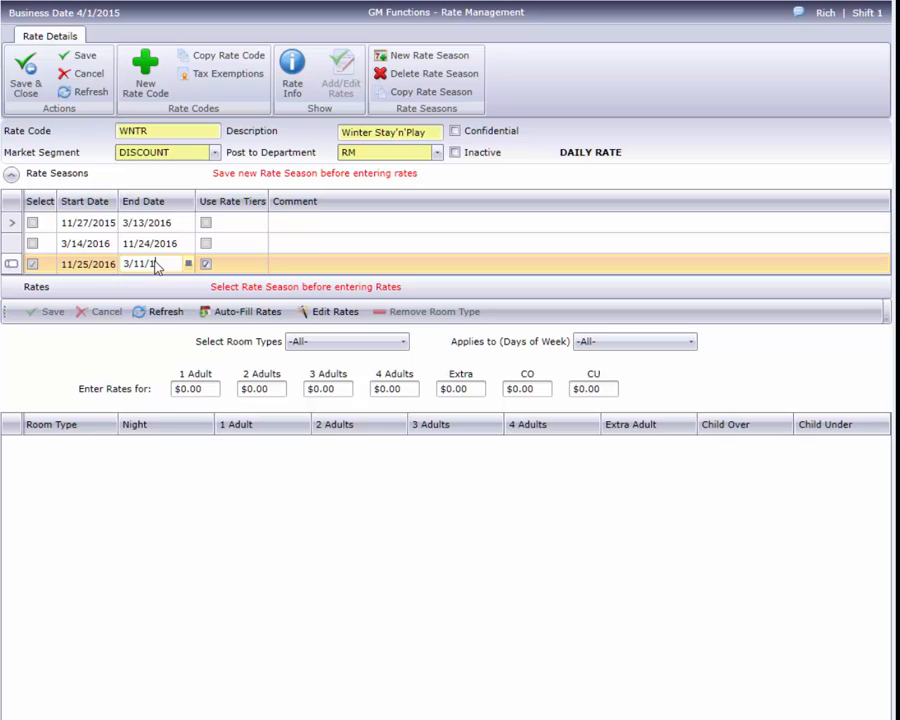
type("/2017")
key("Tab")
left_click(192, 266)
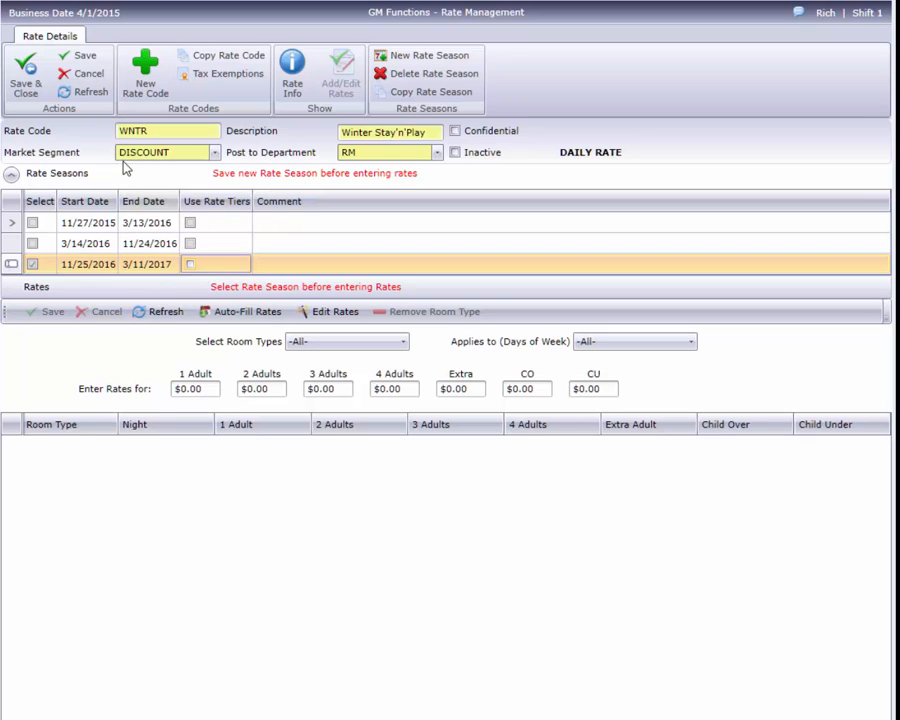
left_click(82, 58)
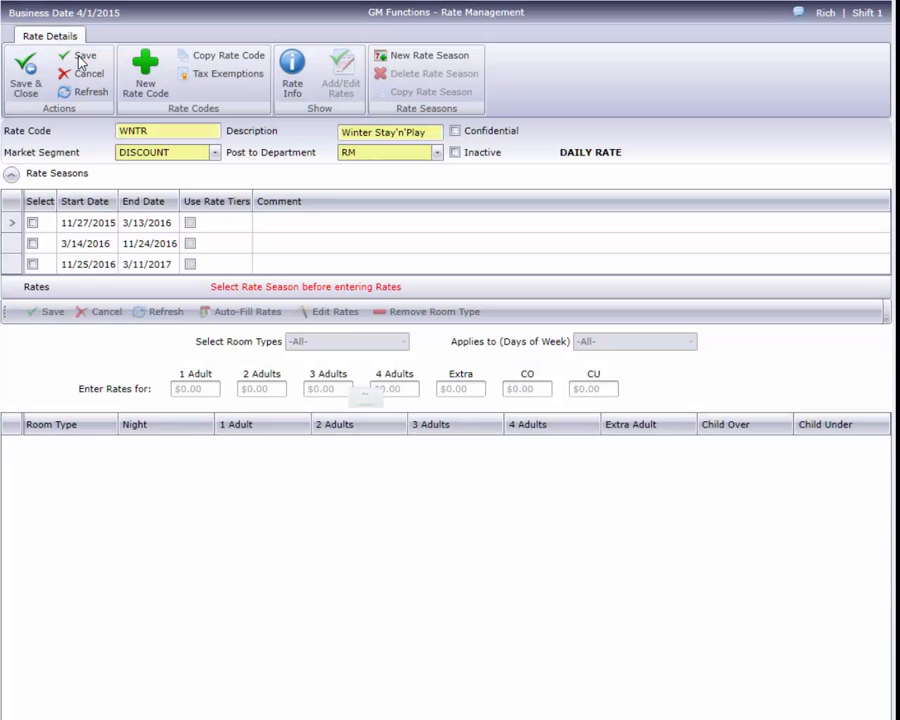